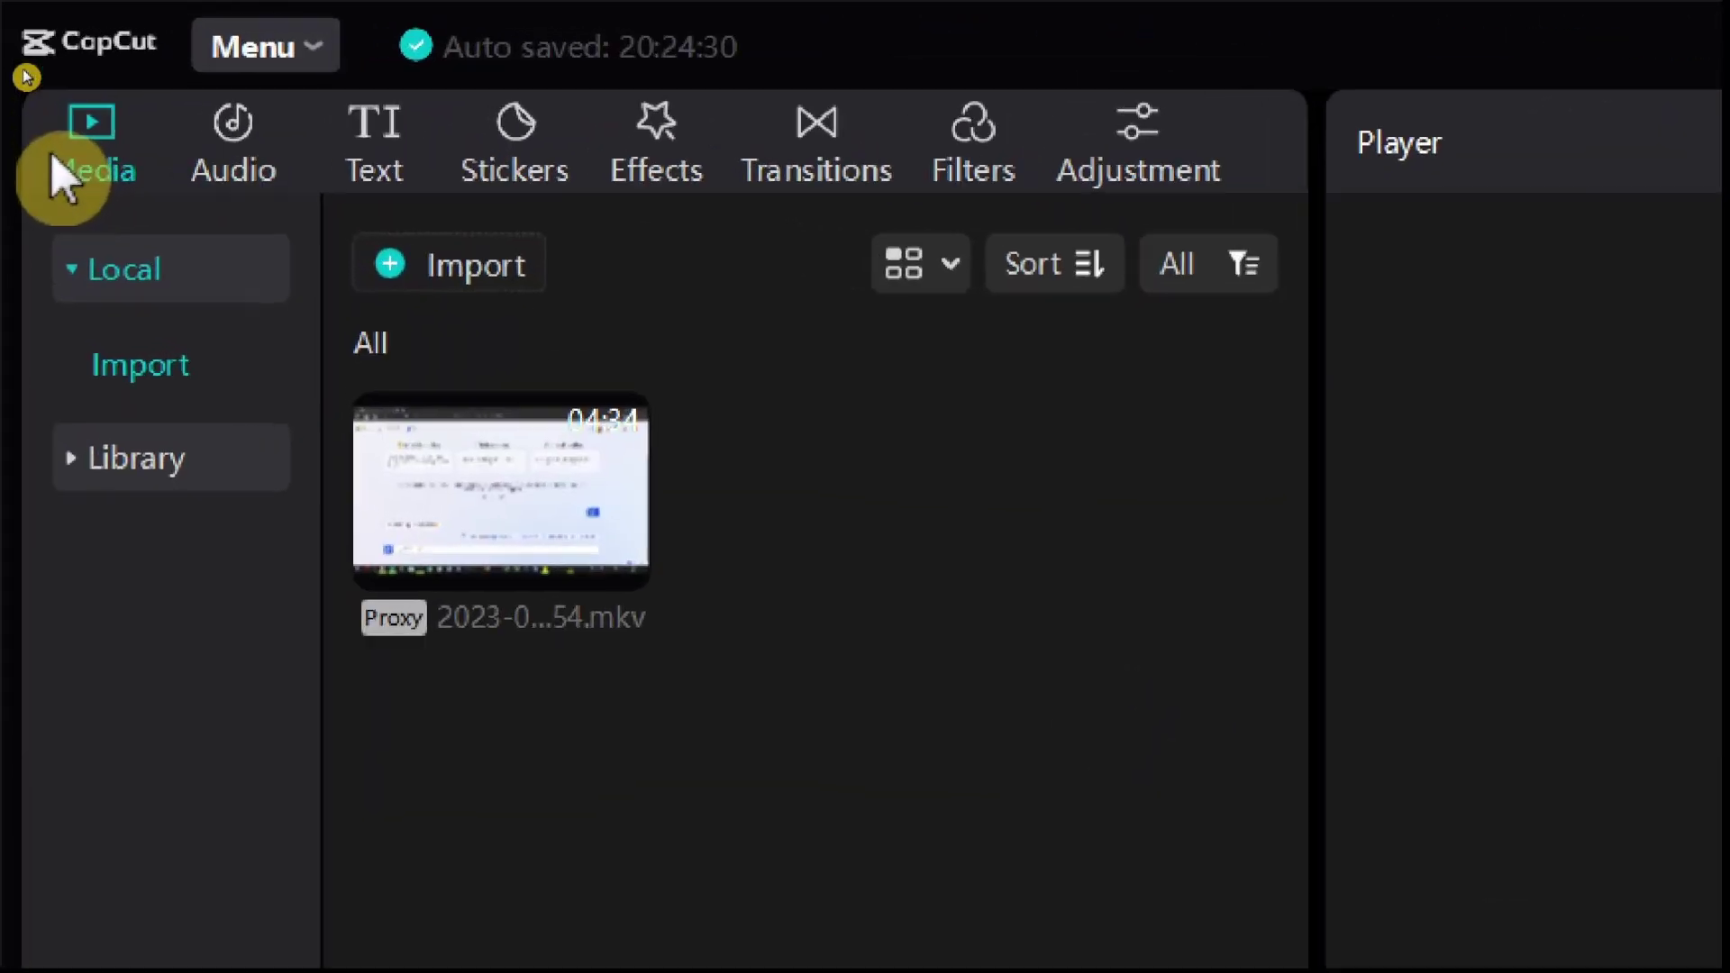
click(467, 183)
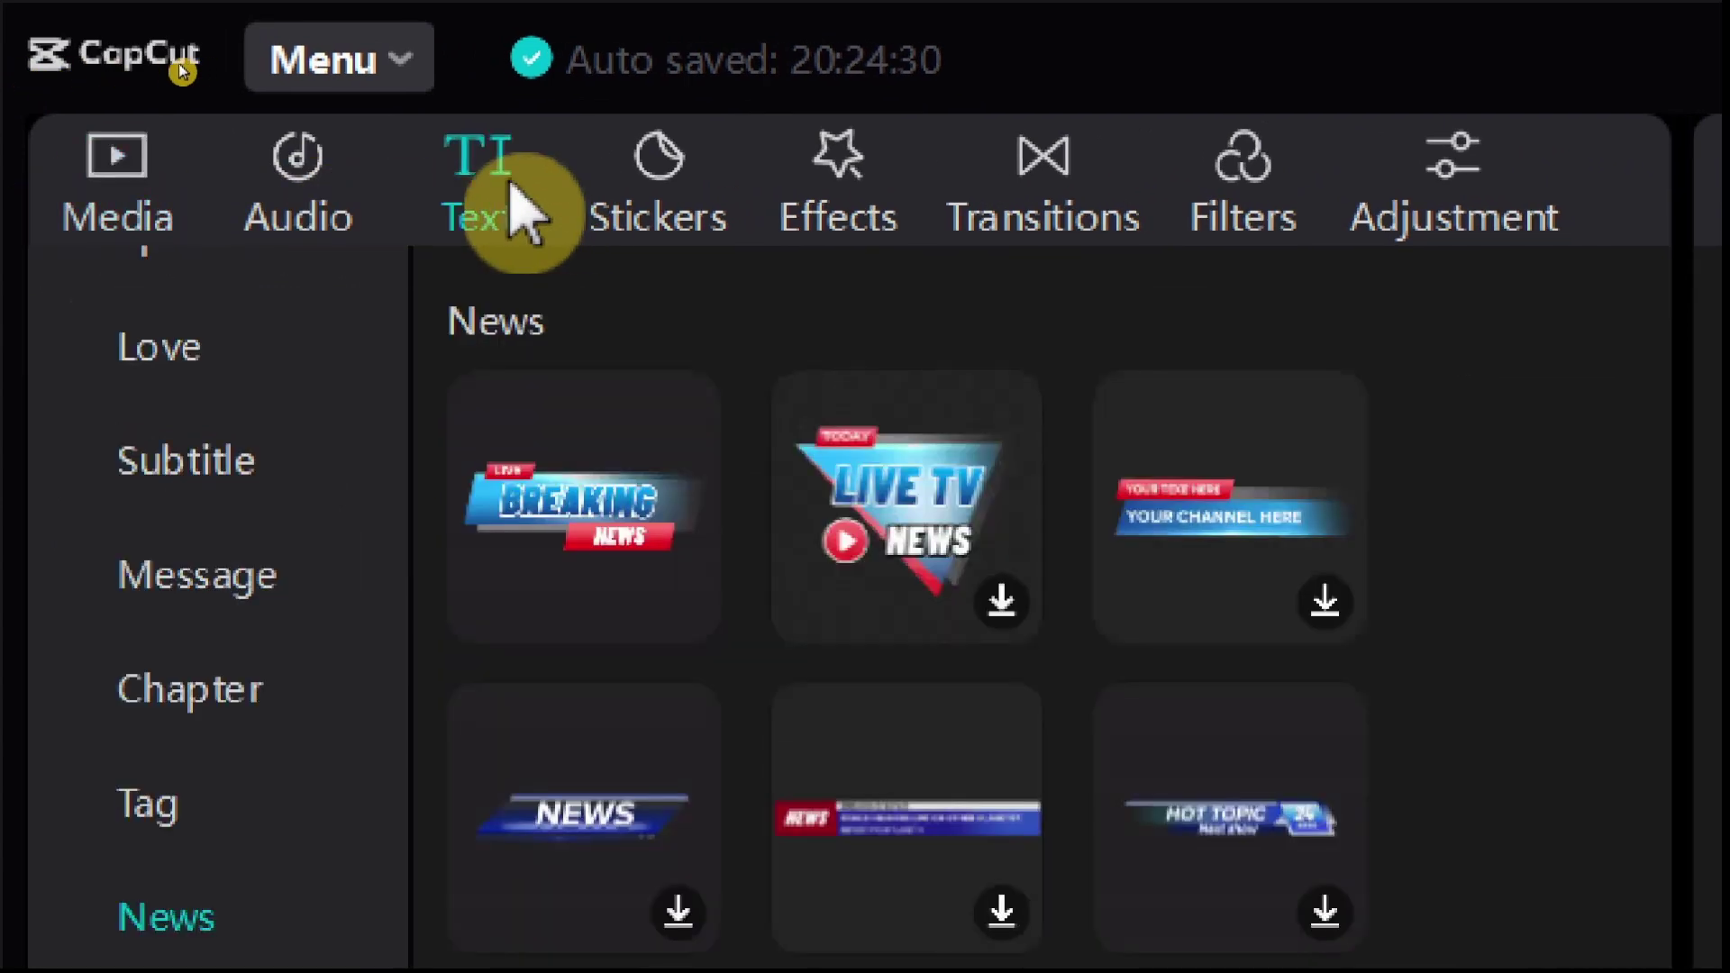
scroll(186, 406, up, 5)
scroll(203, 447, up, 2)
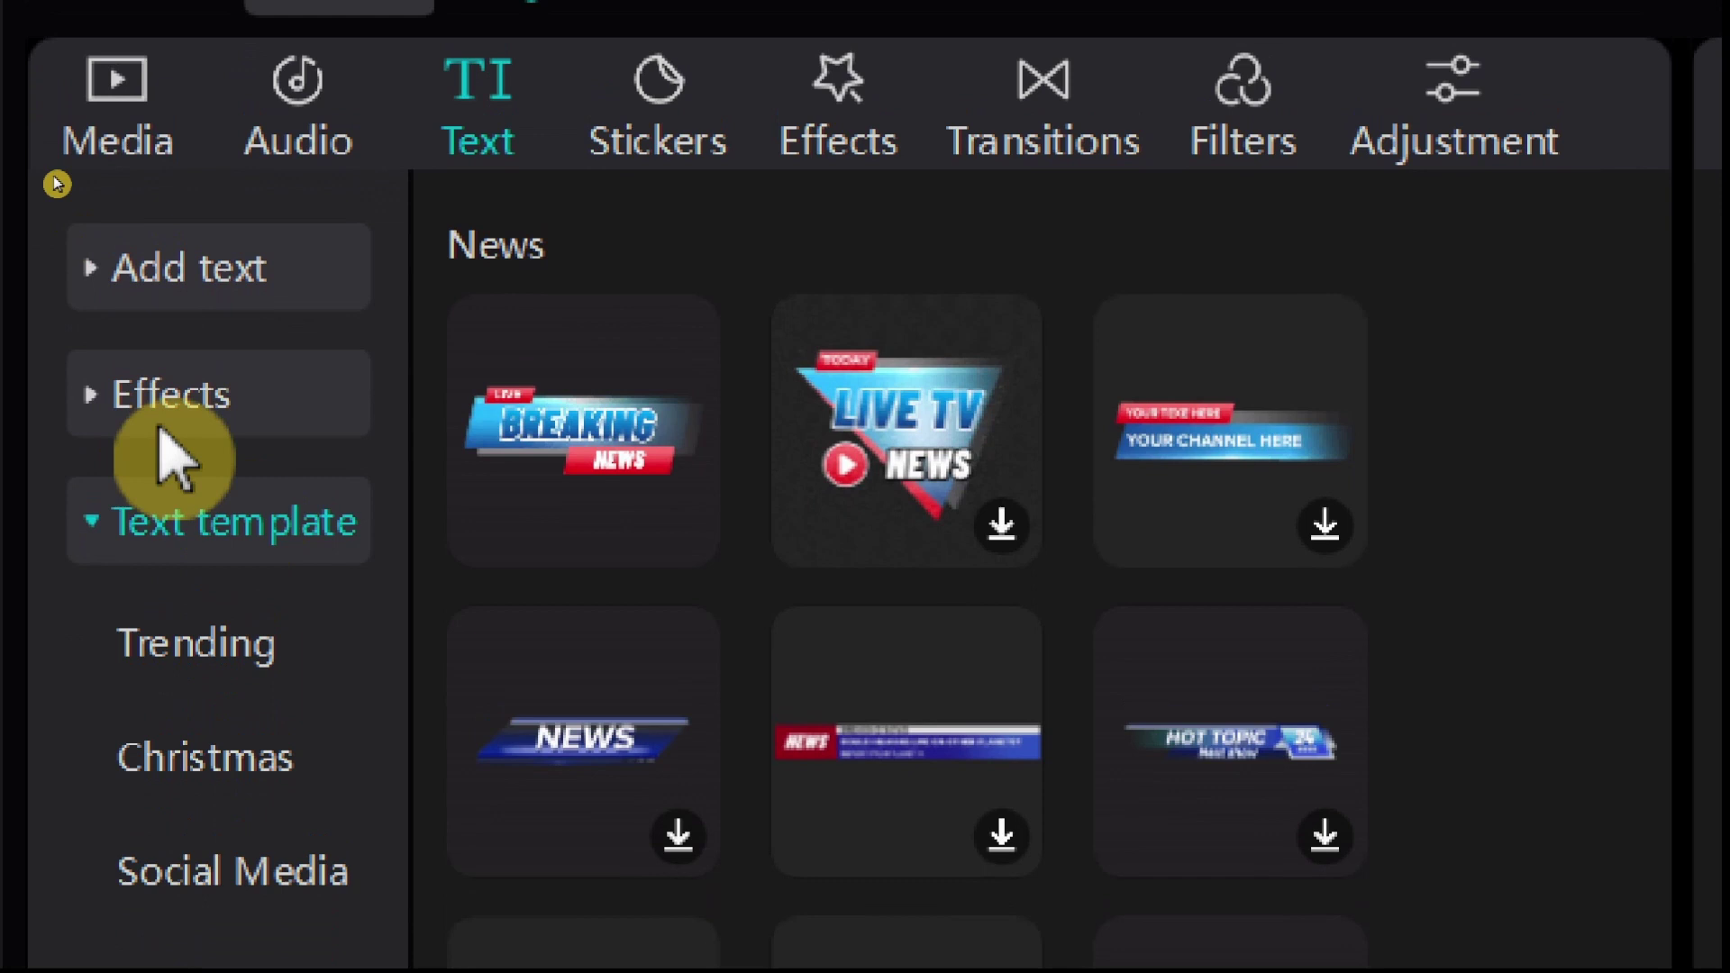
click(102, 474)
click(135, 362)
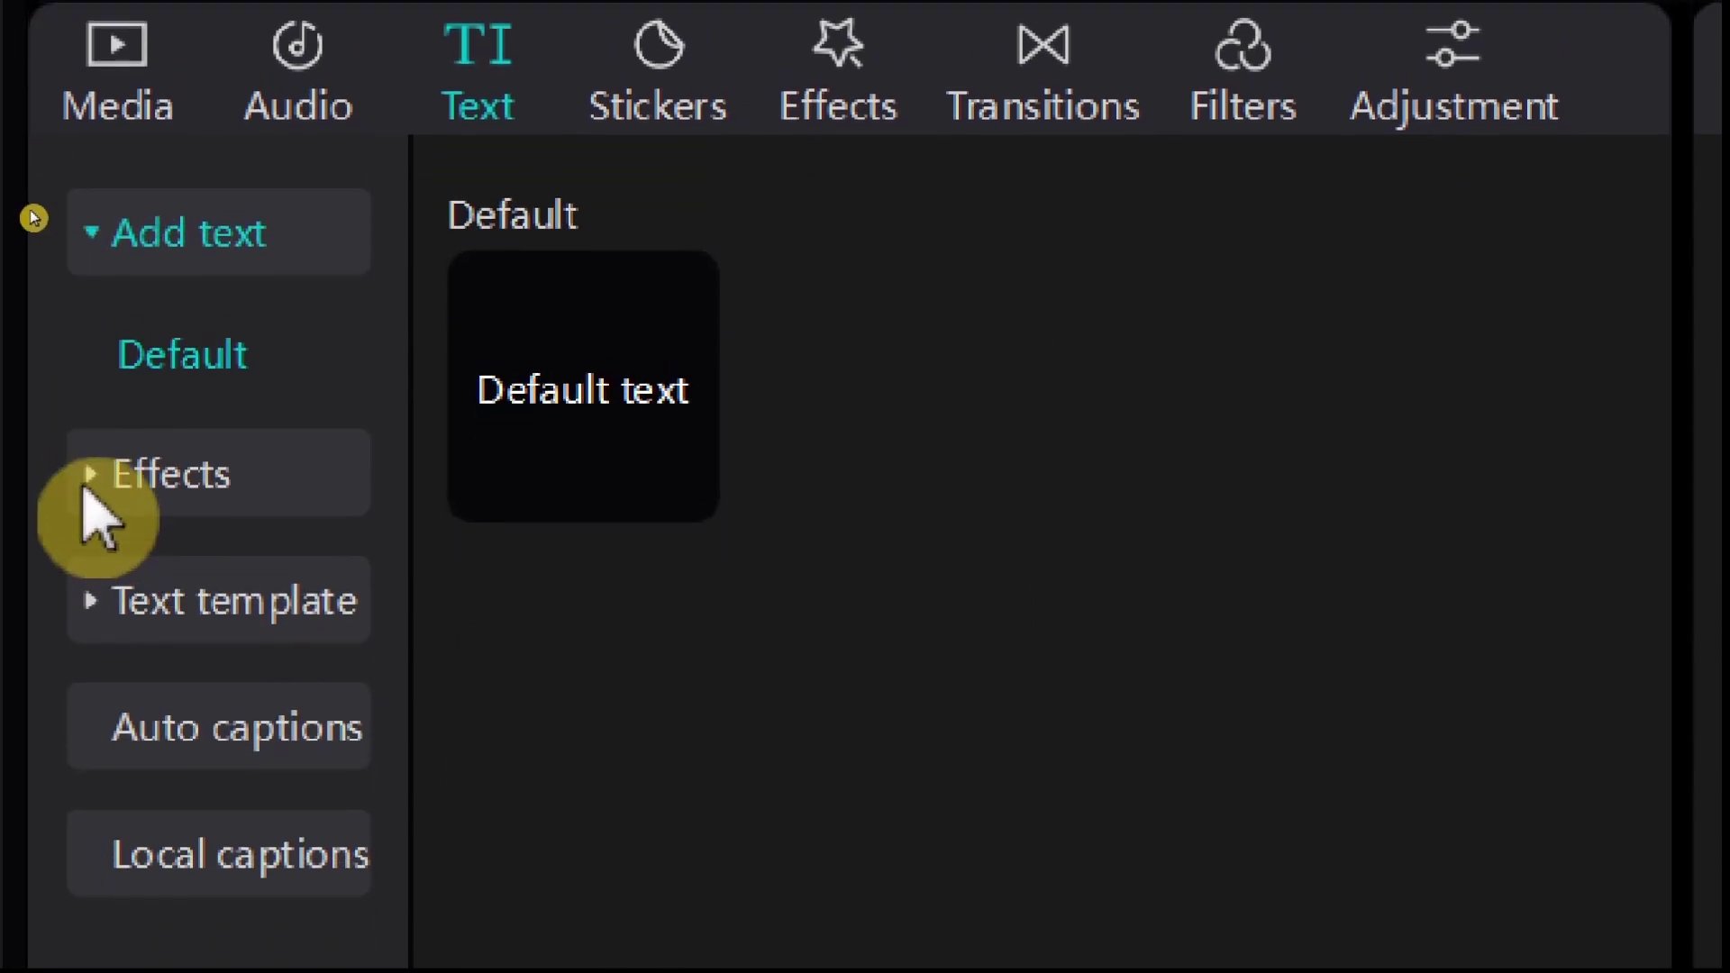
click(108, 521)
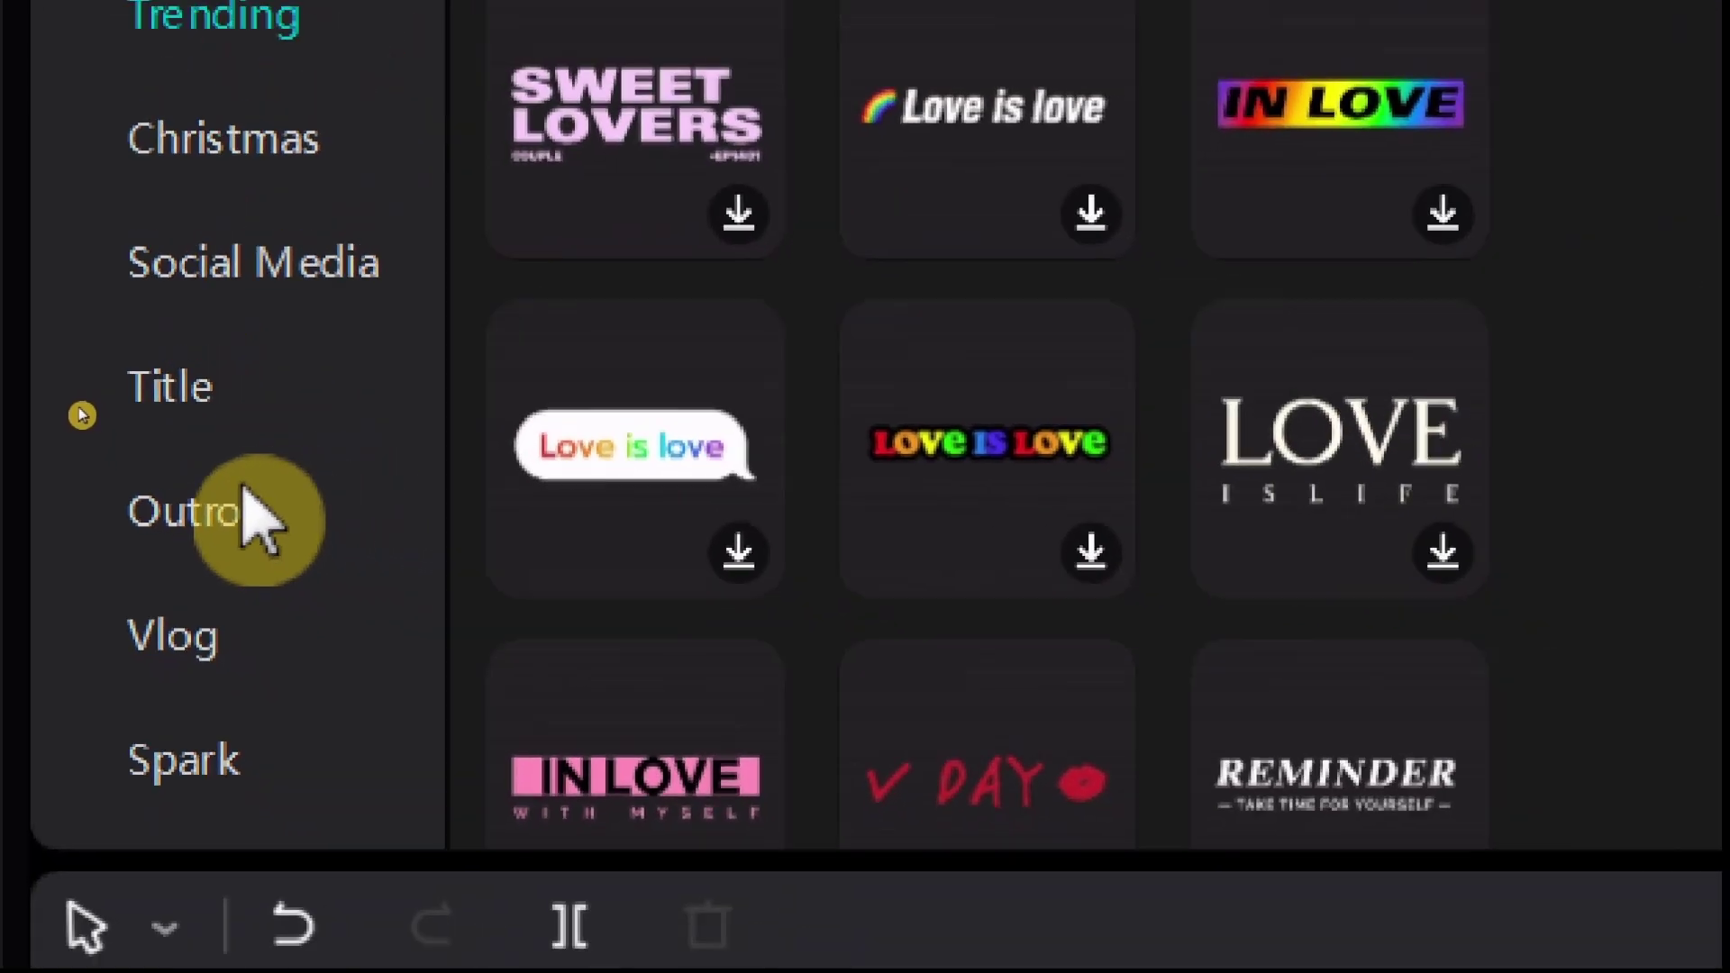
scroll(460, 483, down, 2)
scroll(460, 483, down, 5)
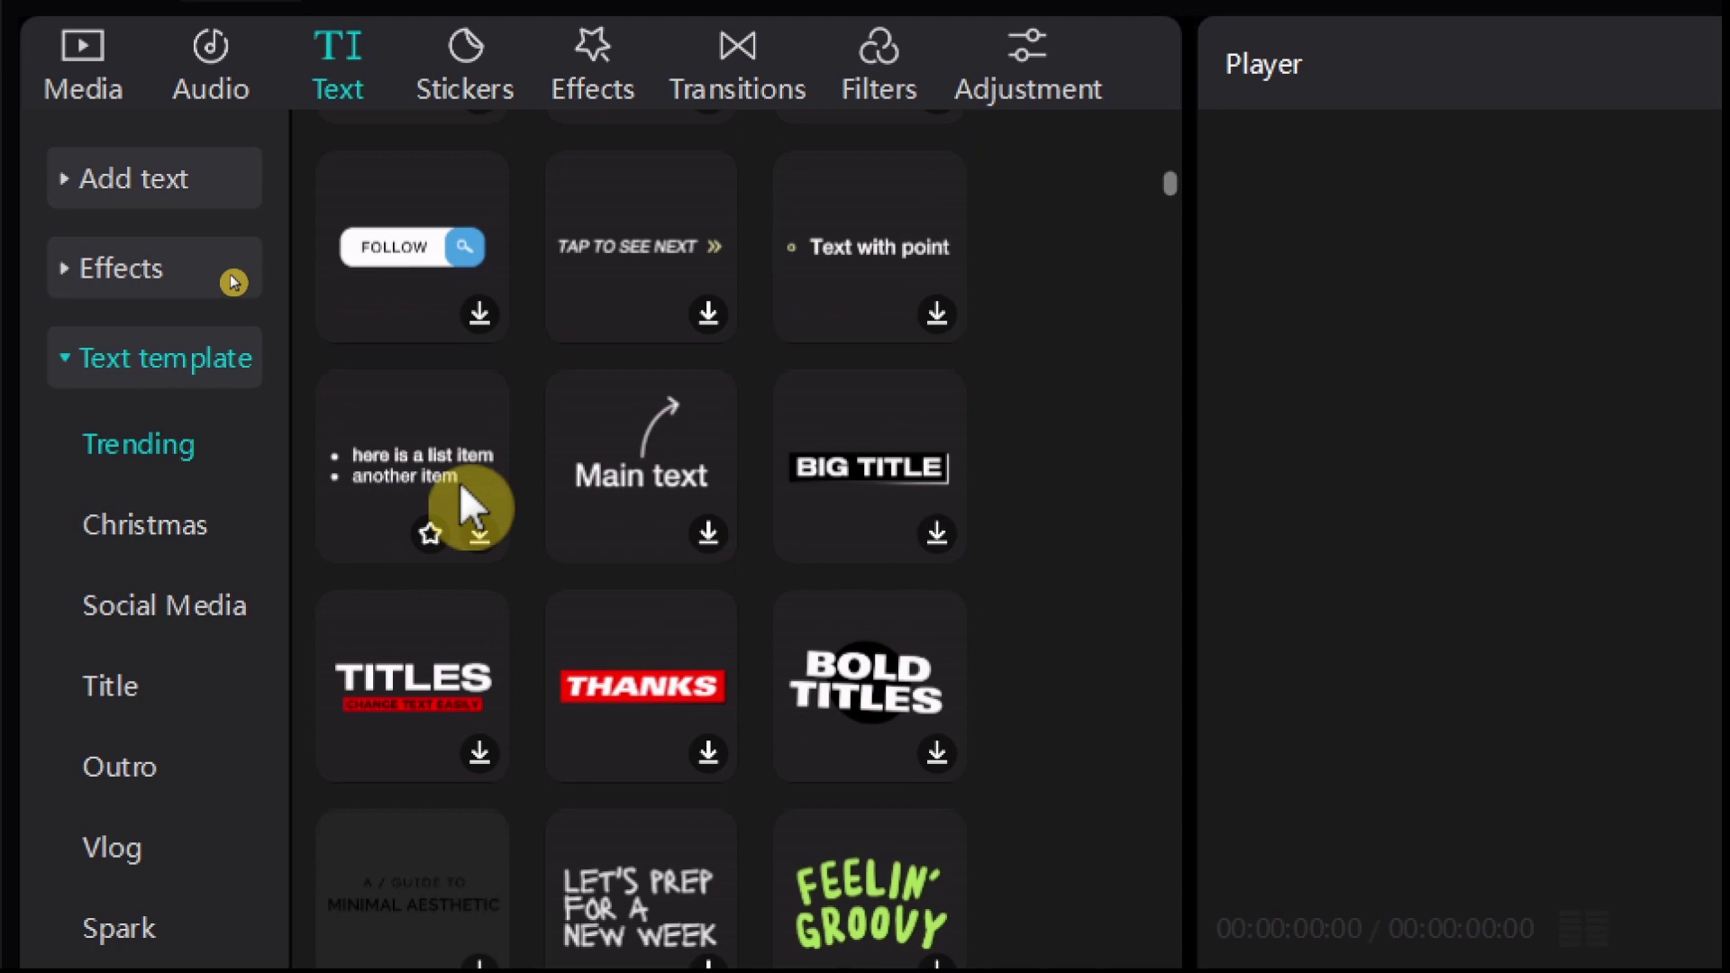
scroll(460, 484, down, 4)
click(121, 277)
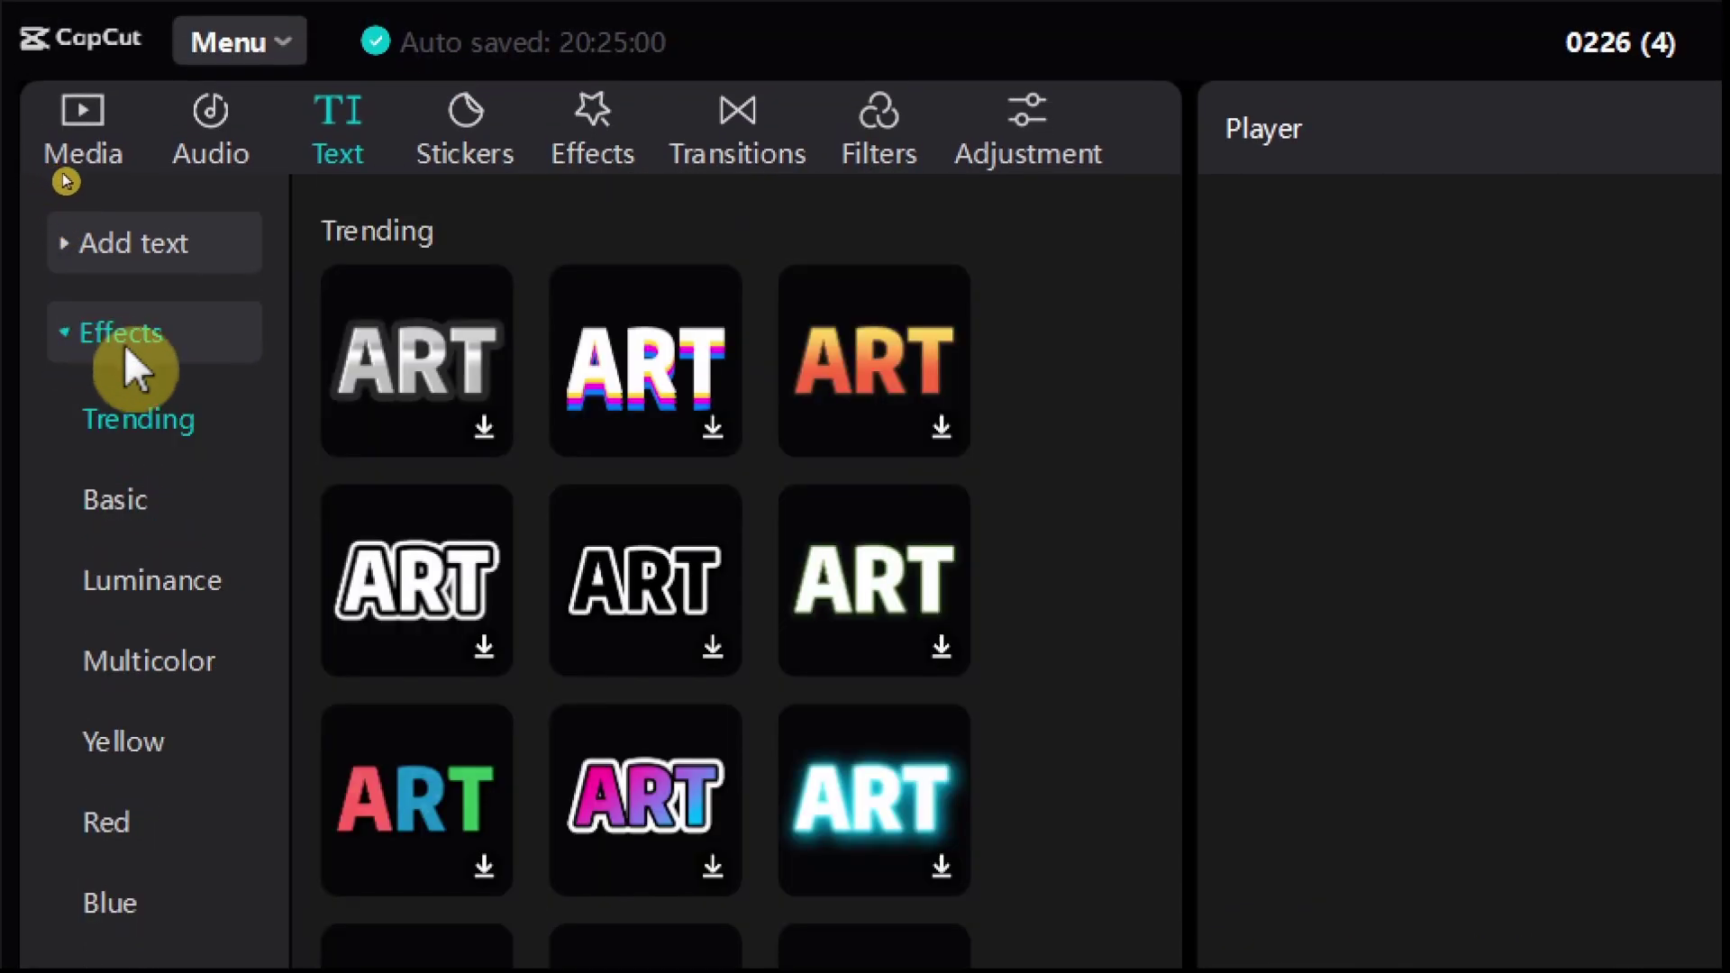
scroll(247, 440, down, 3)
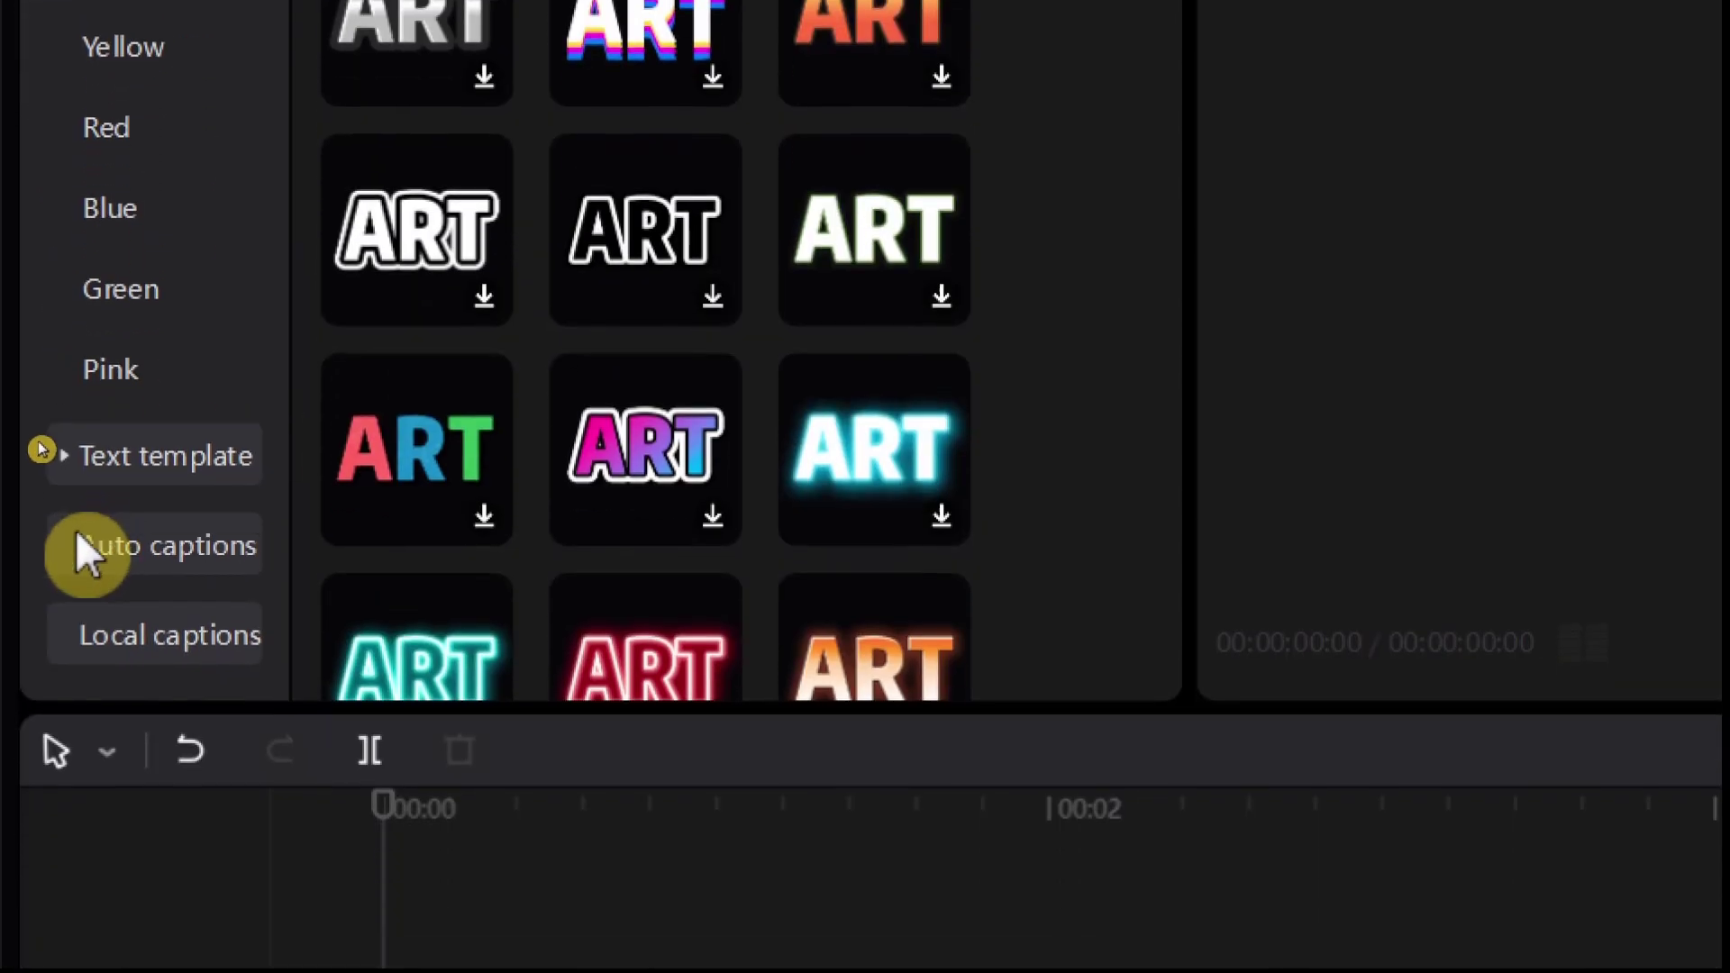
click(82, 405)
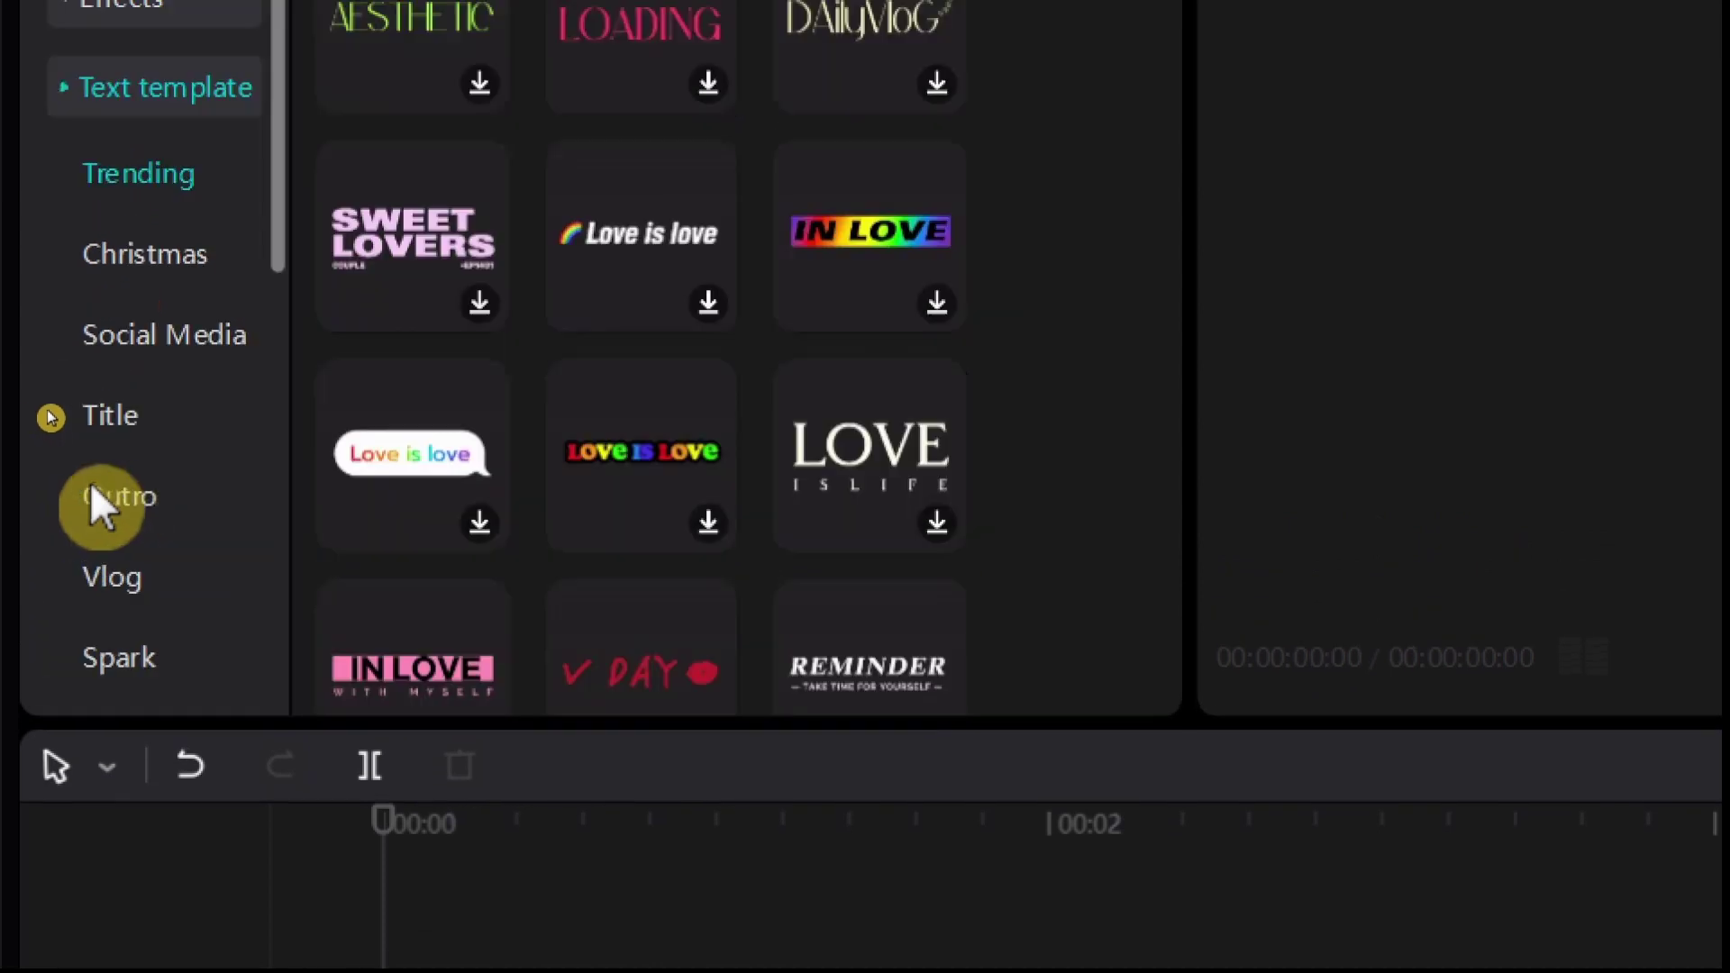
scroll(190, 481, down, 5)
scroll(191, 482, up, 1)
scroll(191, 481, up, 2)
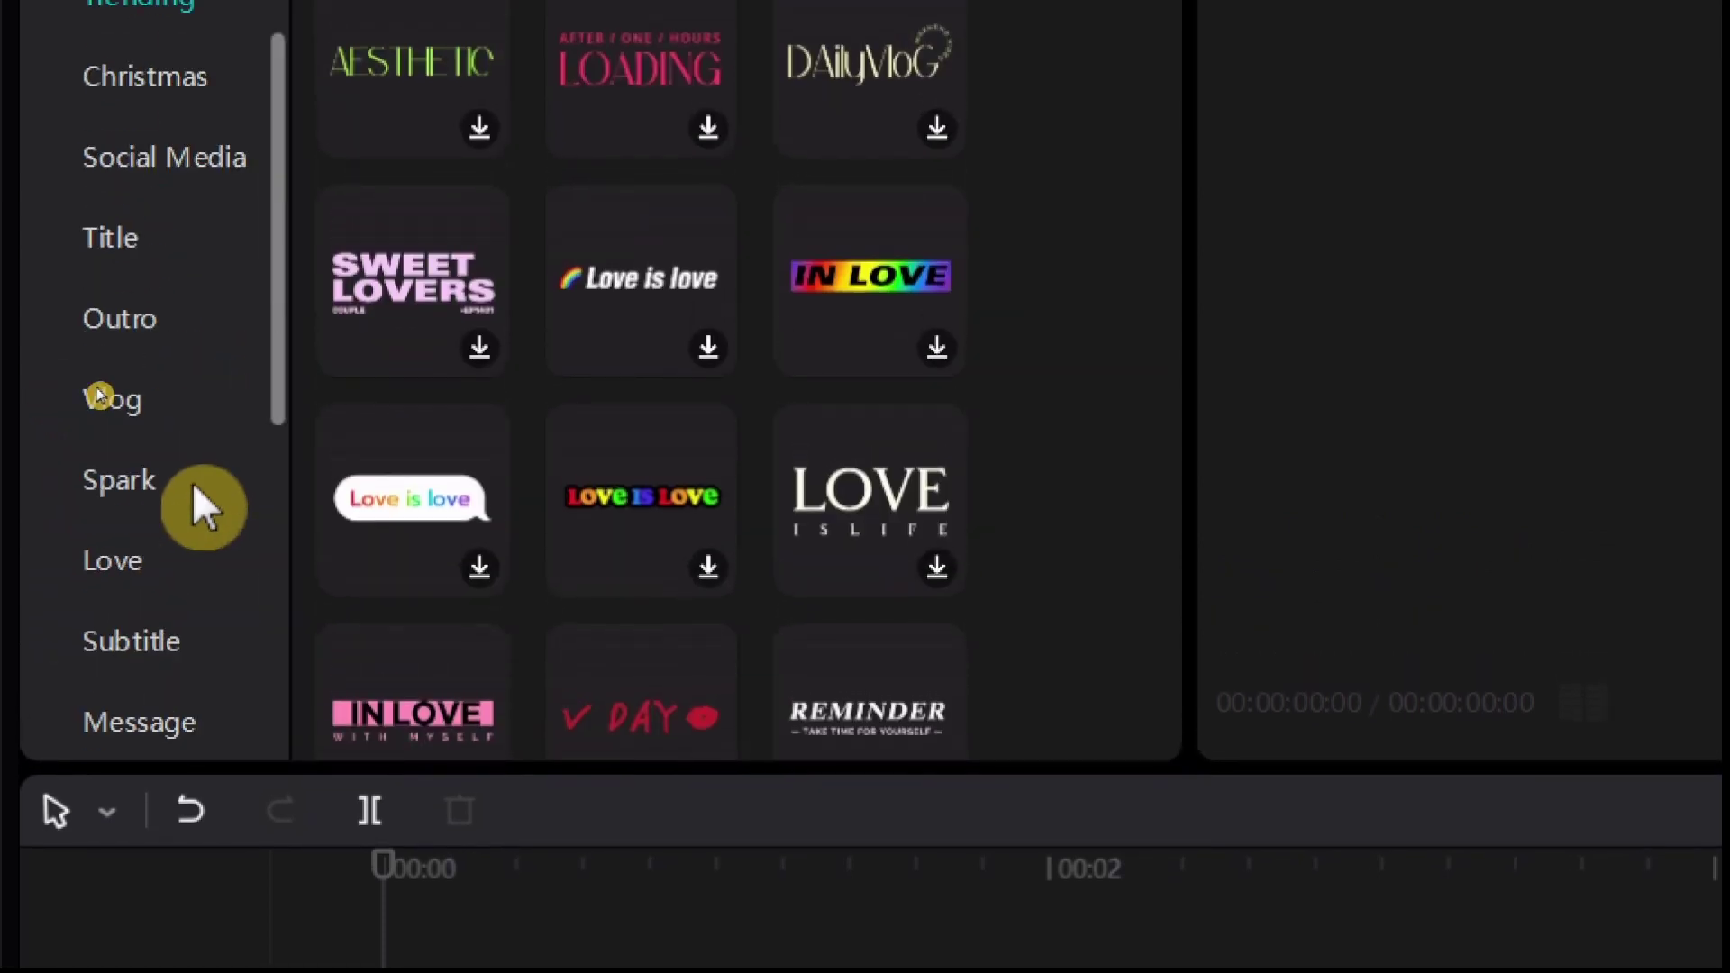
scroll(191, 481, down, 2)
scroll(190, 482, up, 5)
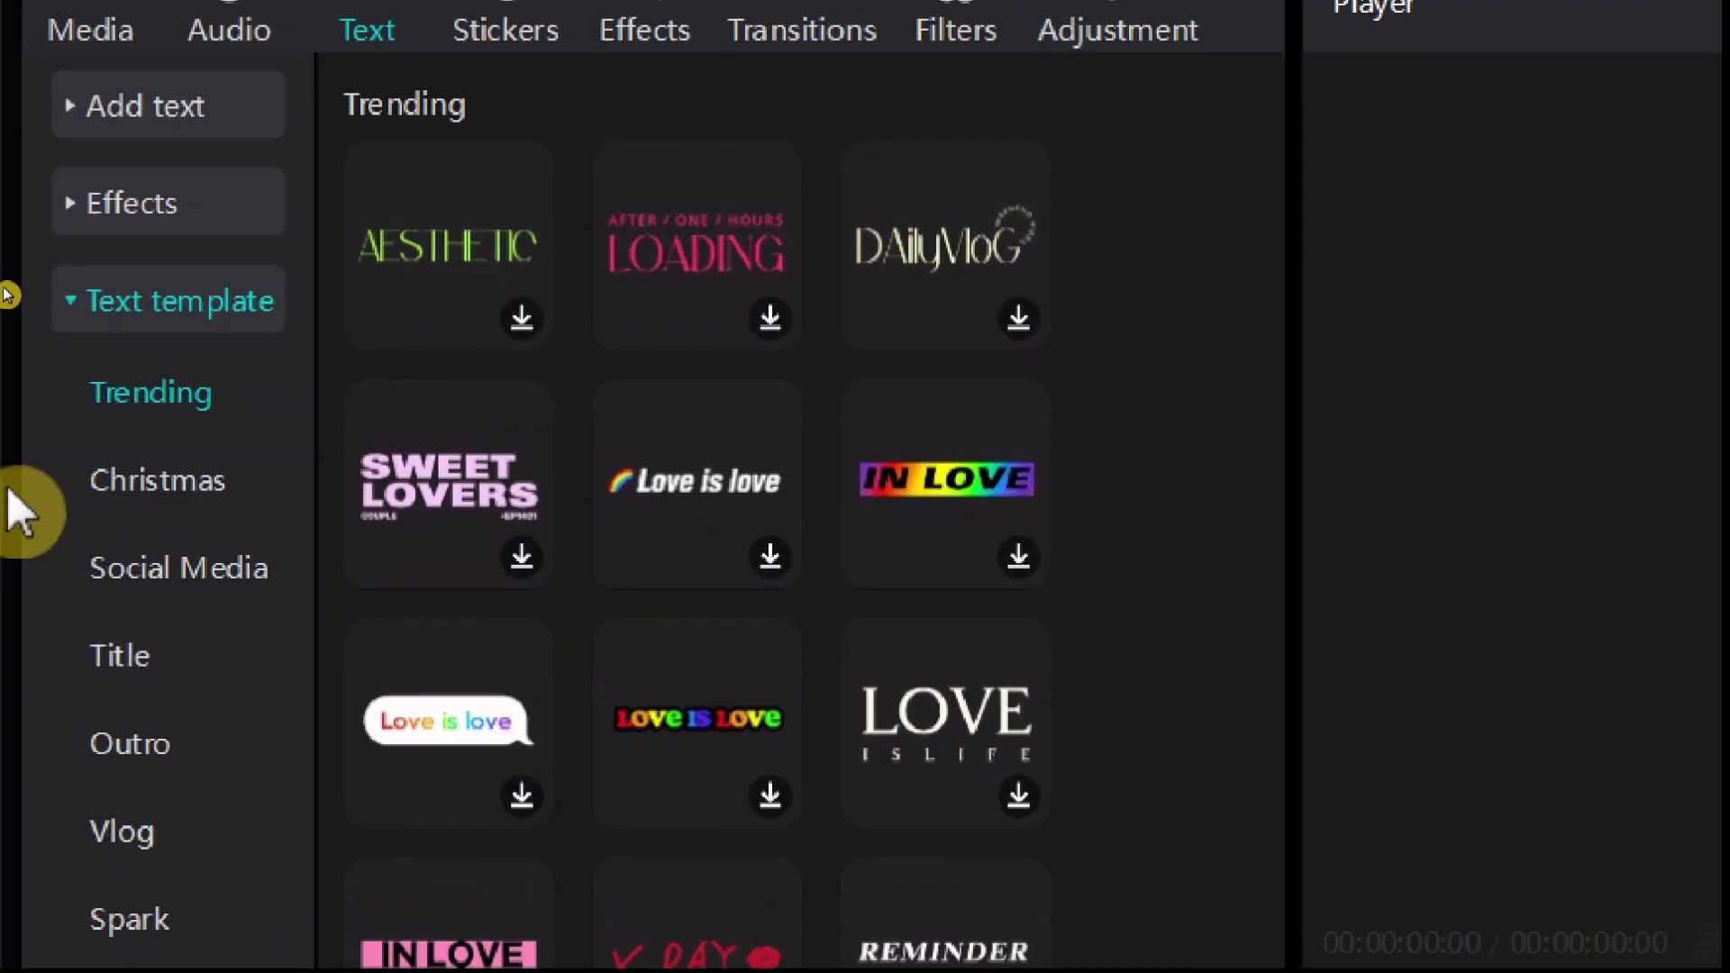
scroll(173, 560, down, 5)
scroll(202, 482, down, 2)
scroll(173, 490, up, 1)
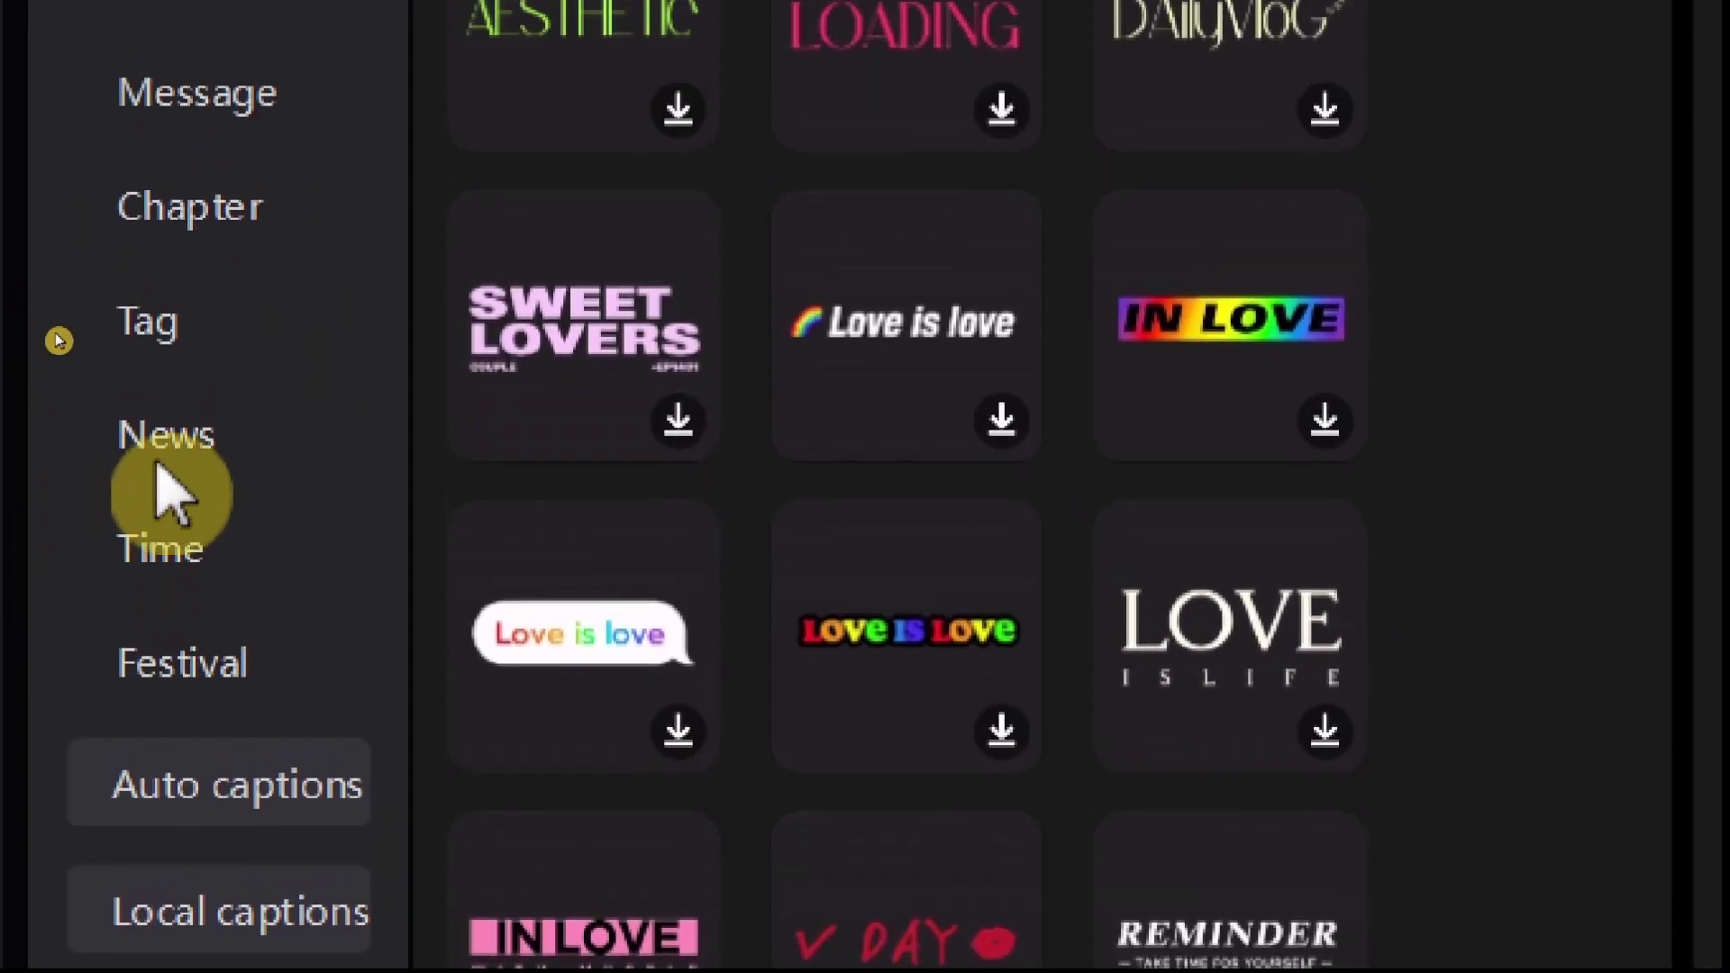
Step: From the News templates, drag Breaking News onto the timeline as a LIVE / BREAKING / NEWS clip
click(136, 476)
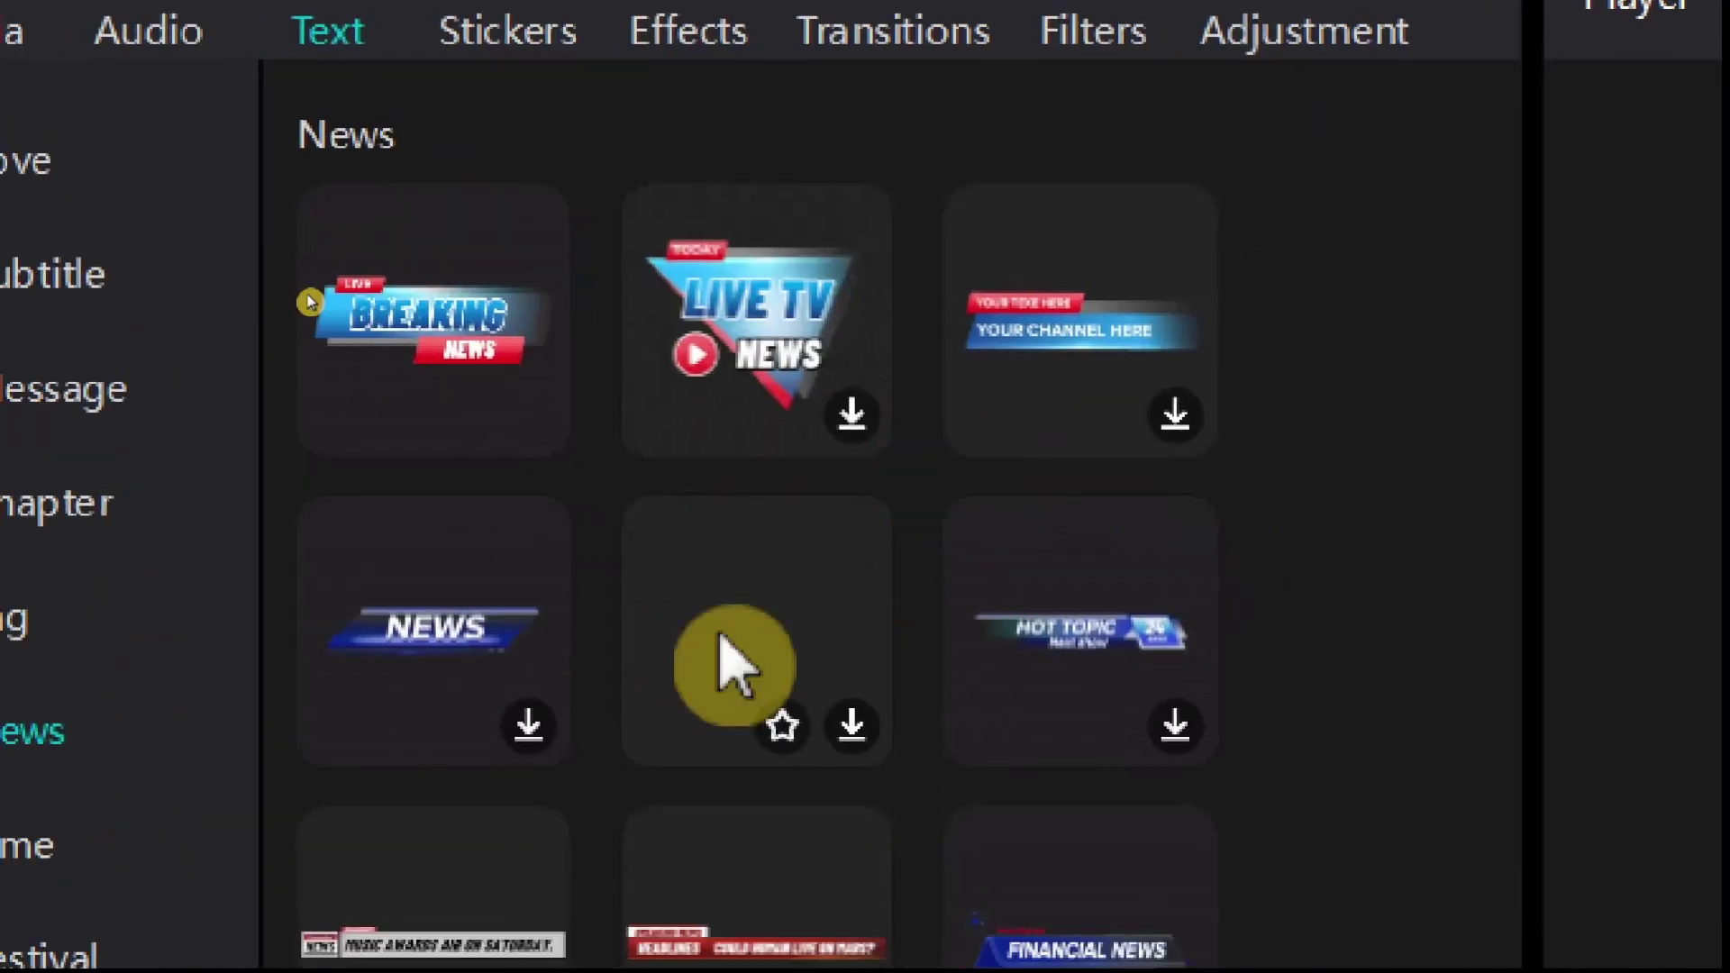
scroll(730, 662, down, 3)
scroll(866, 500, up, 3)
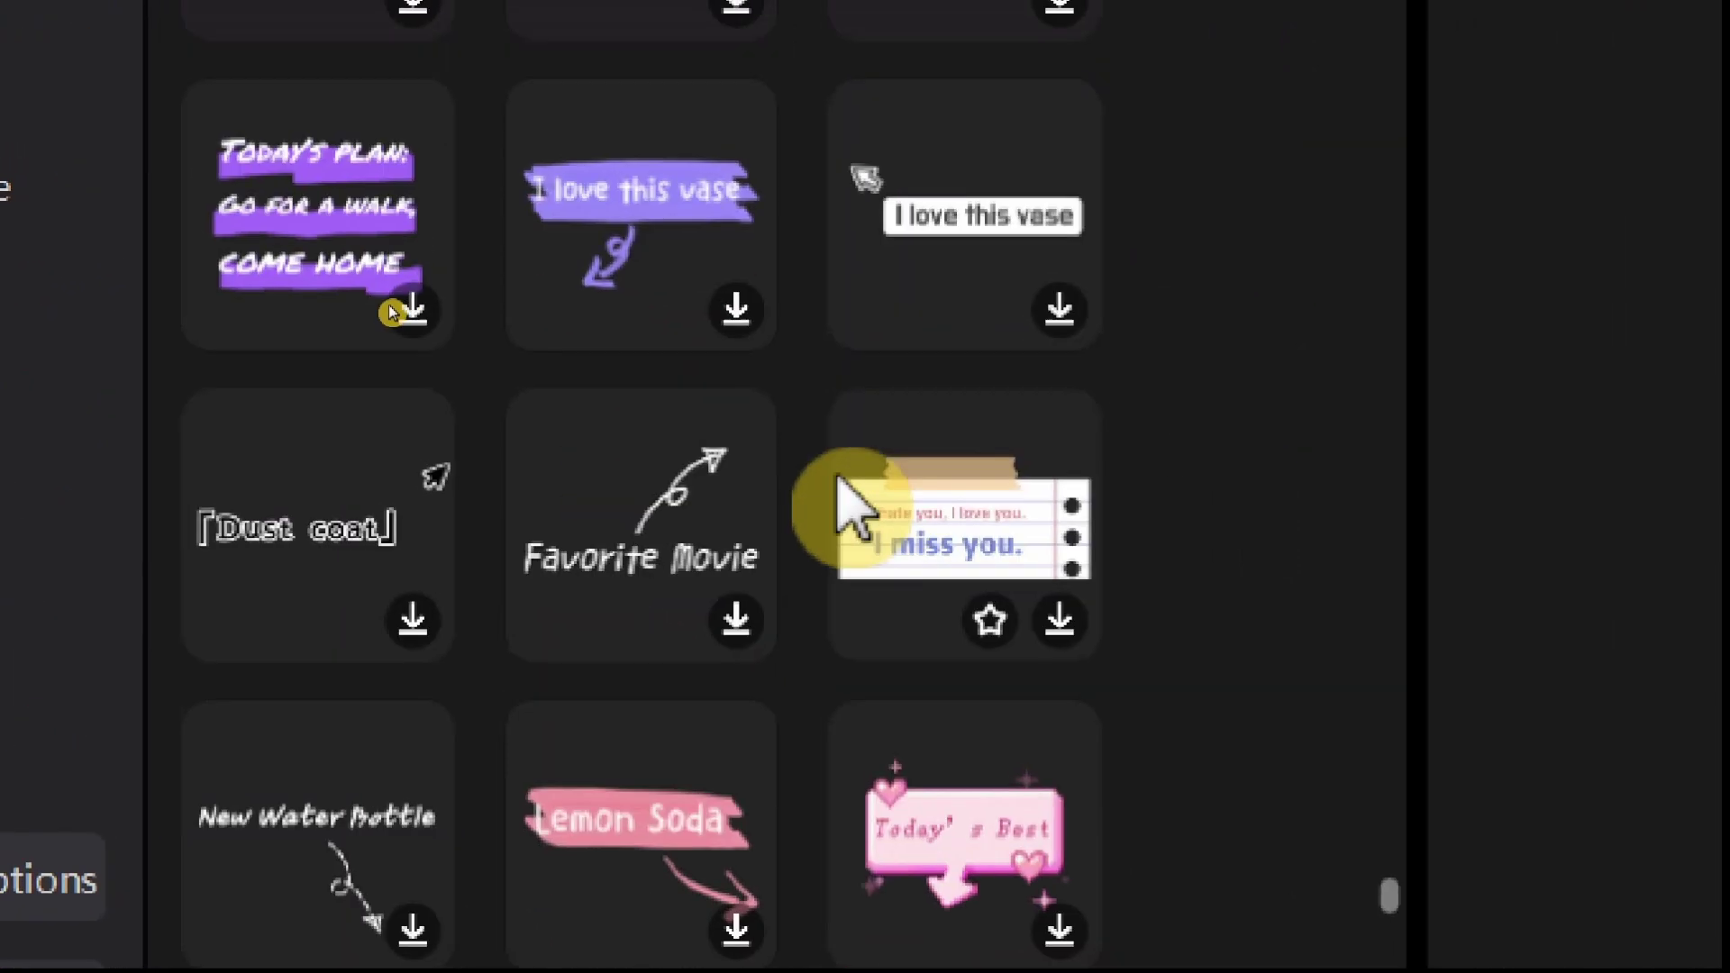
scroll(866, 500, up, 3)
scroll(865, 501, down, 3)
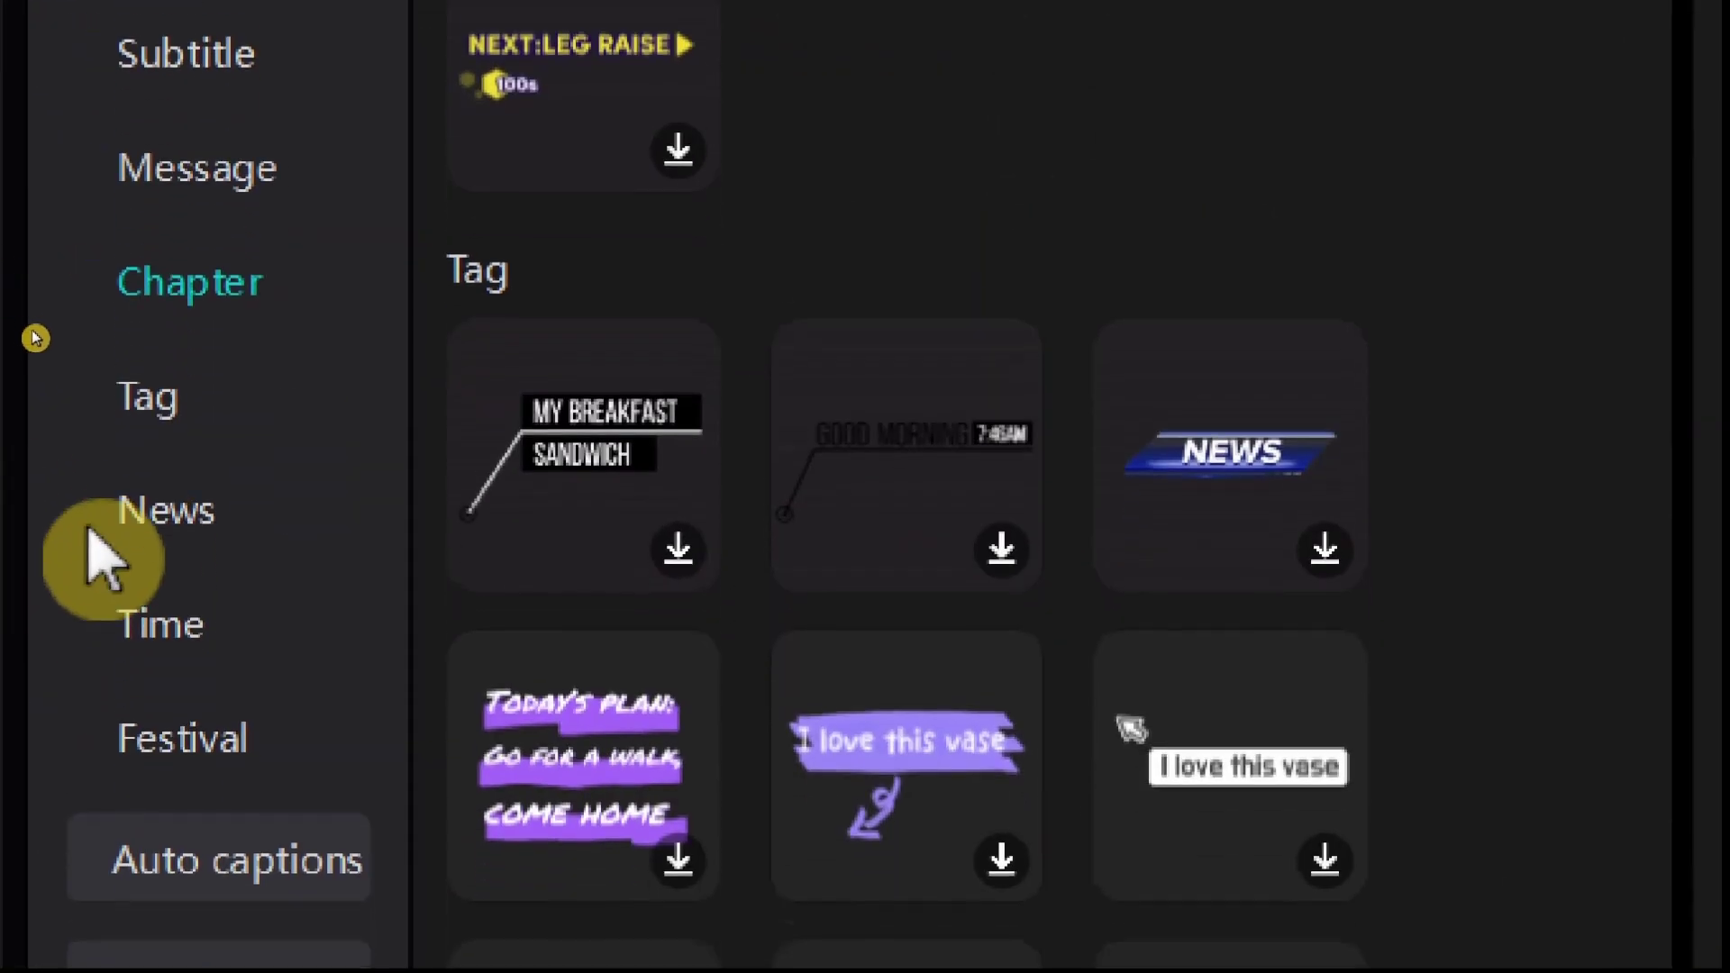
click(89, 534)
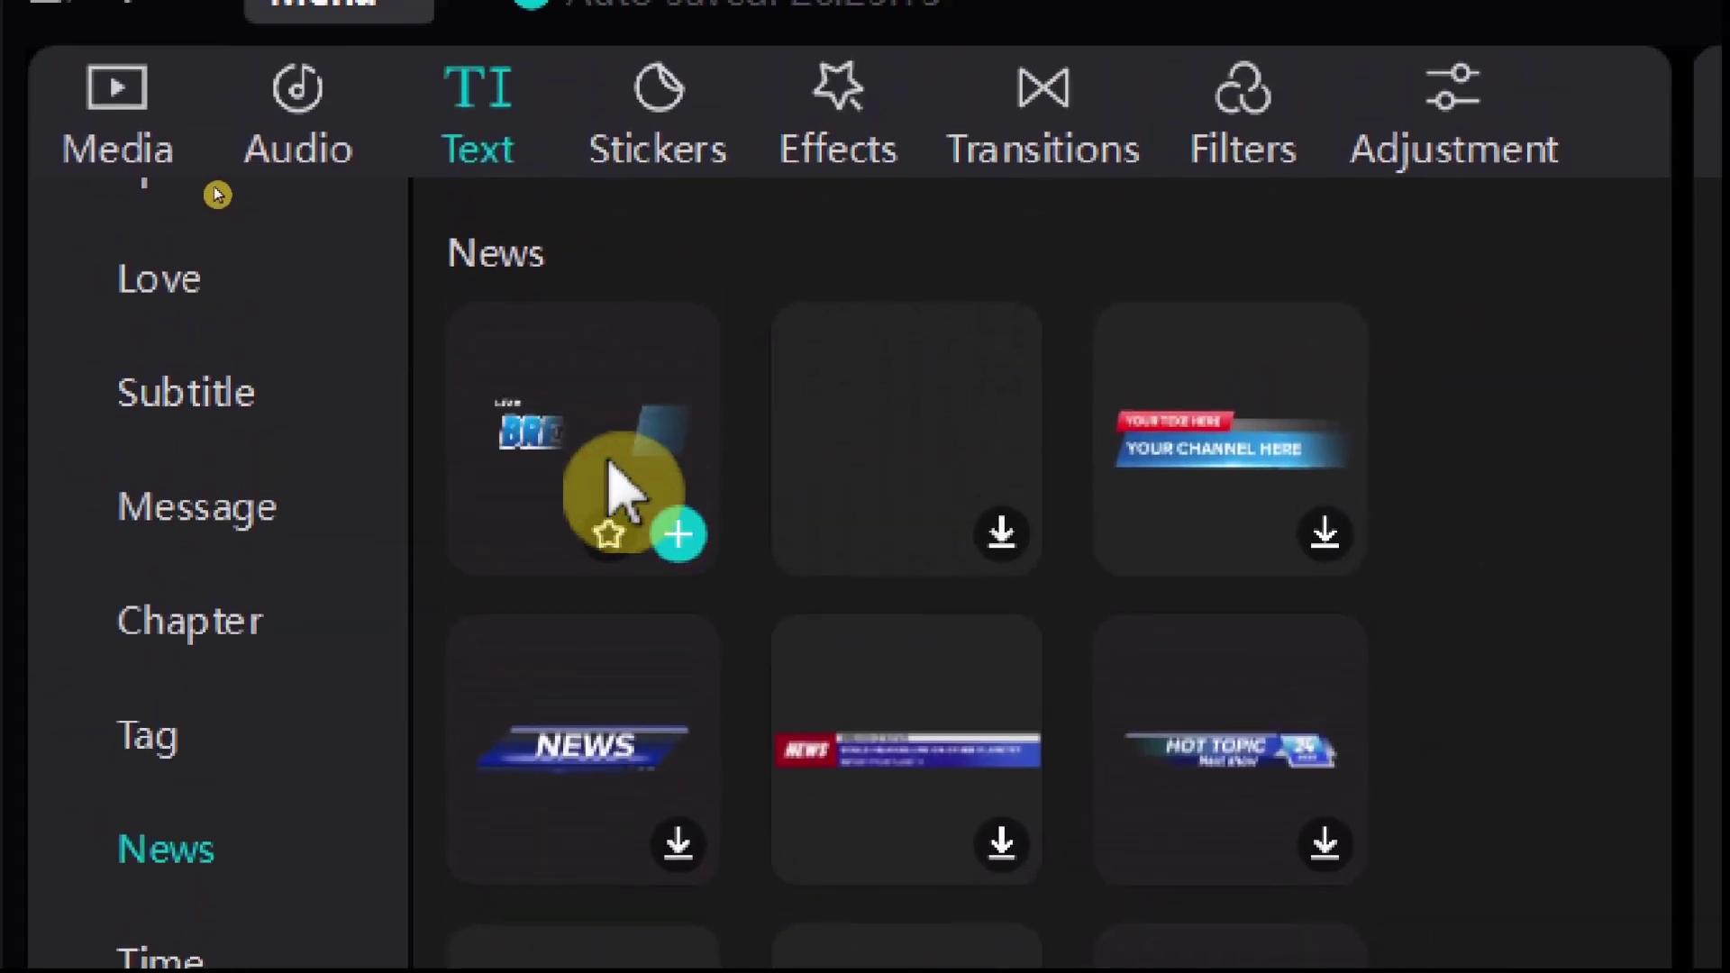
drag(596, 196, 1239, 923)
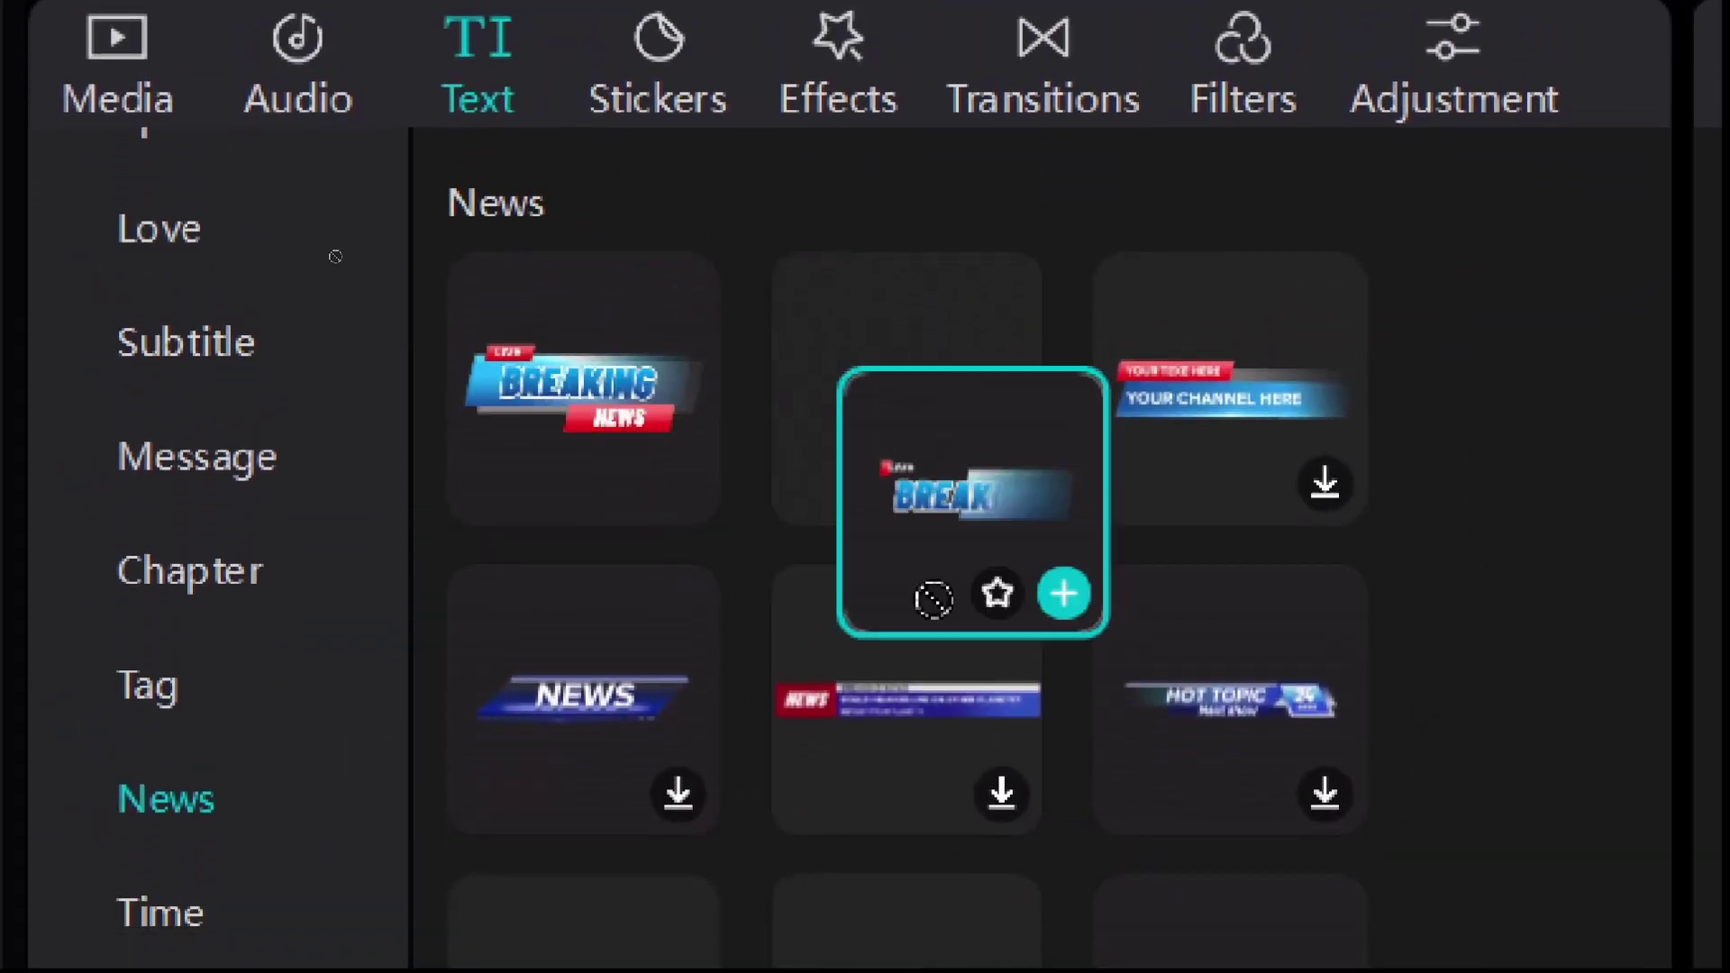
drag(933, 591, 622, 473)
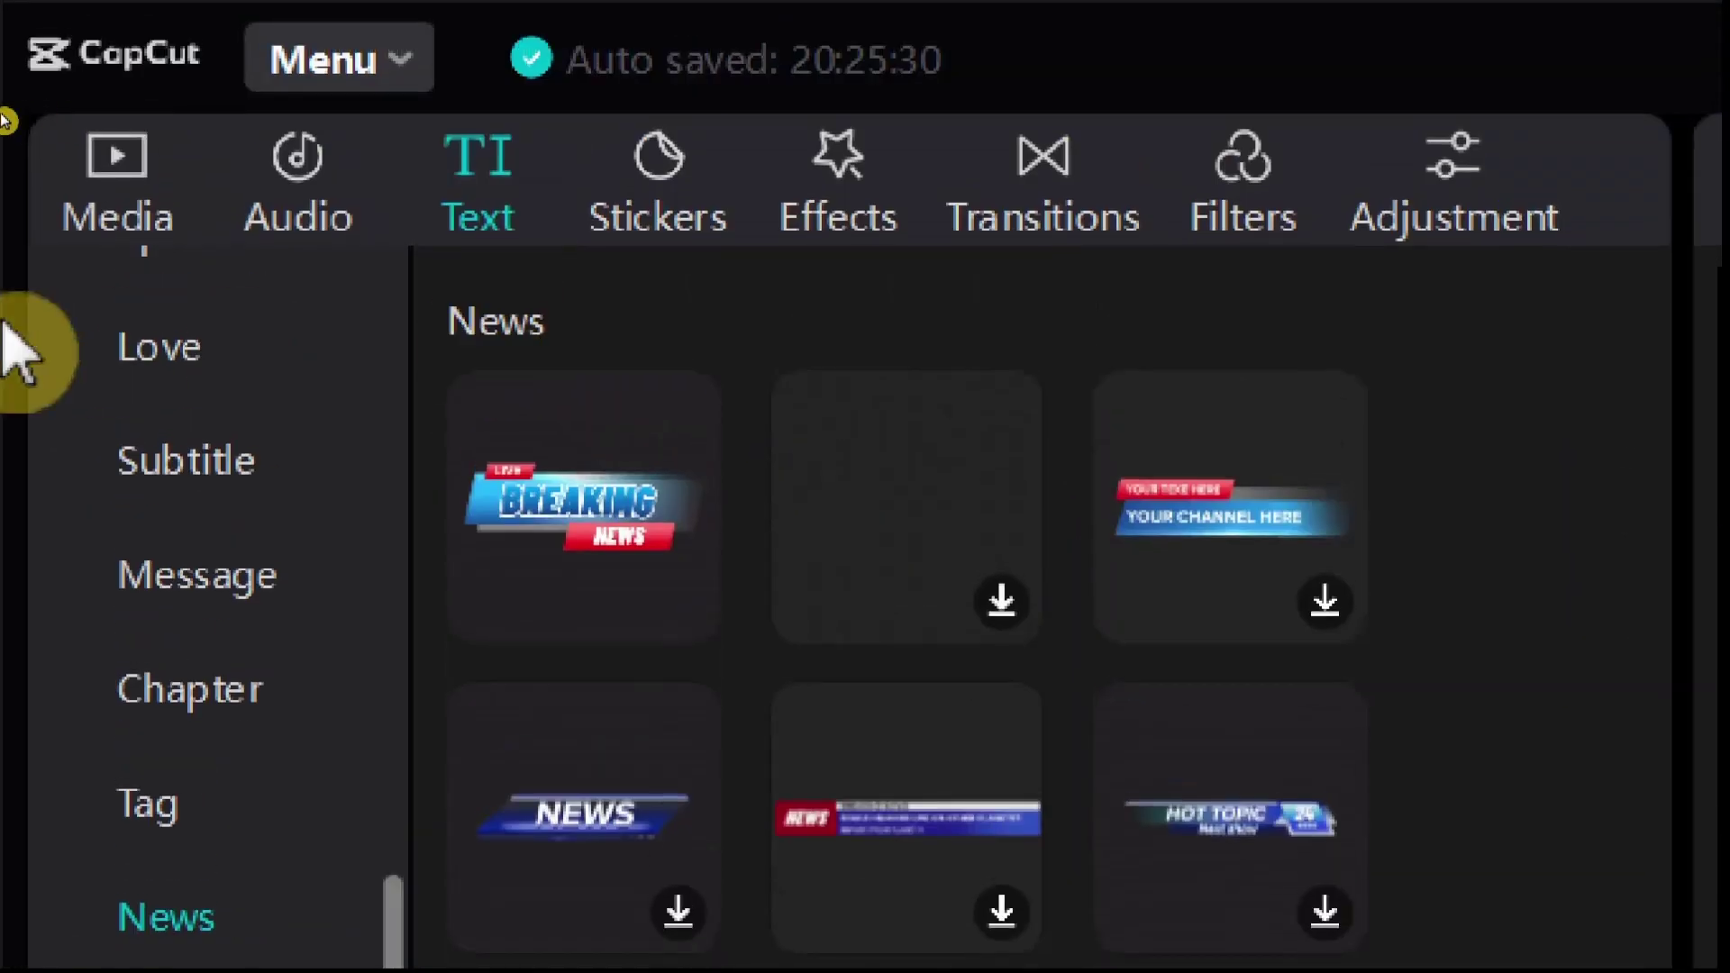
Step: Drop the .mkv screen recording onto the main video track and scrub to preview the banners
click(104, 183)
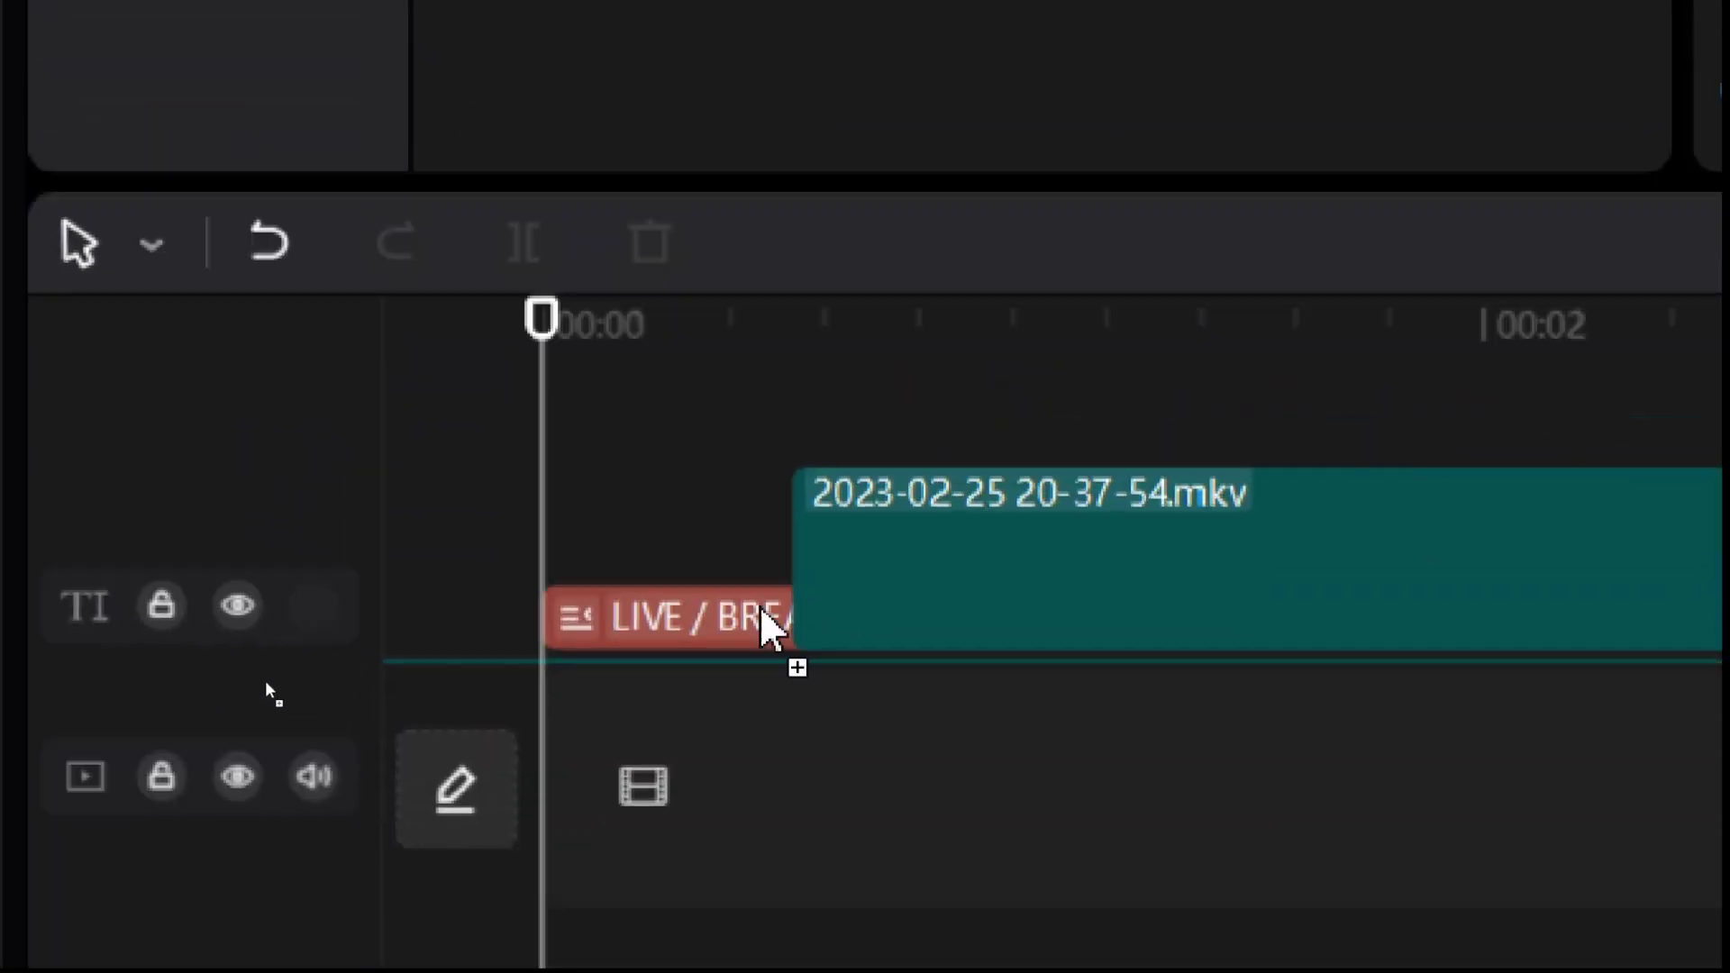
drag(616, 354, 568, 515)
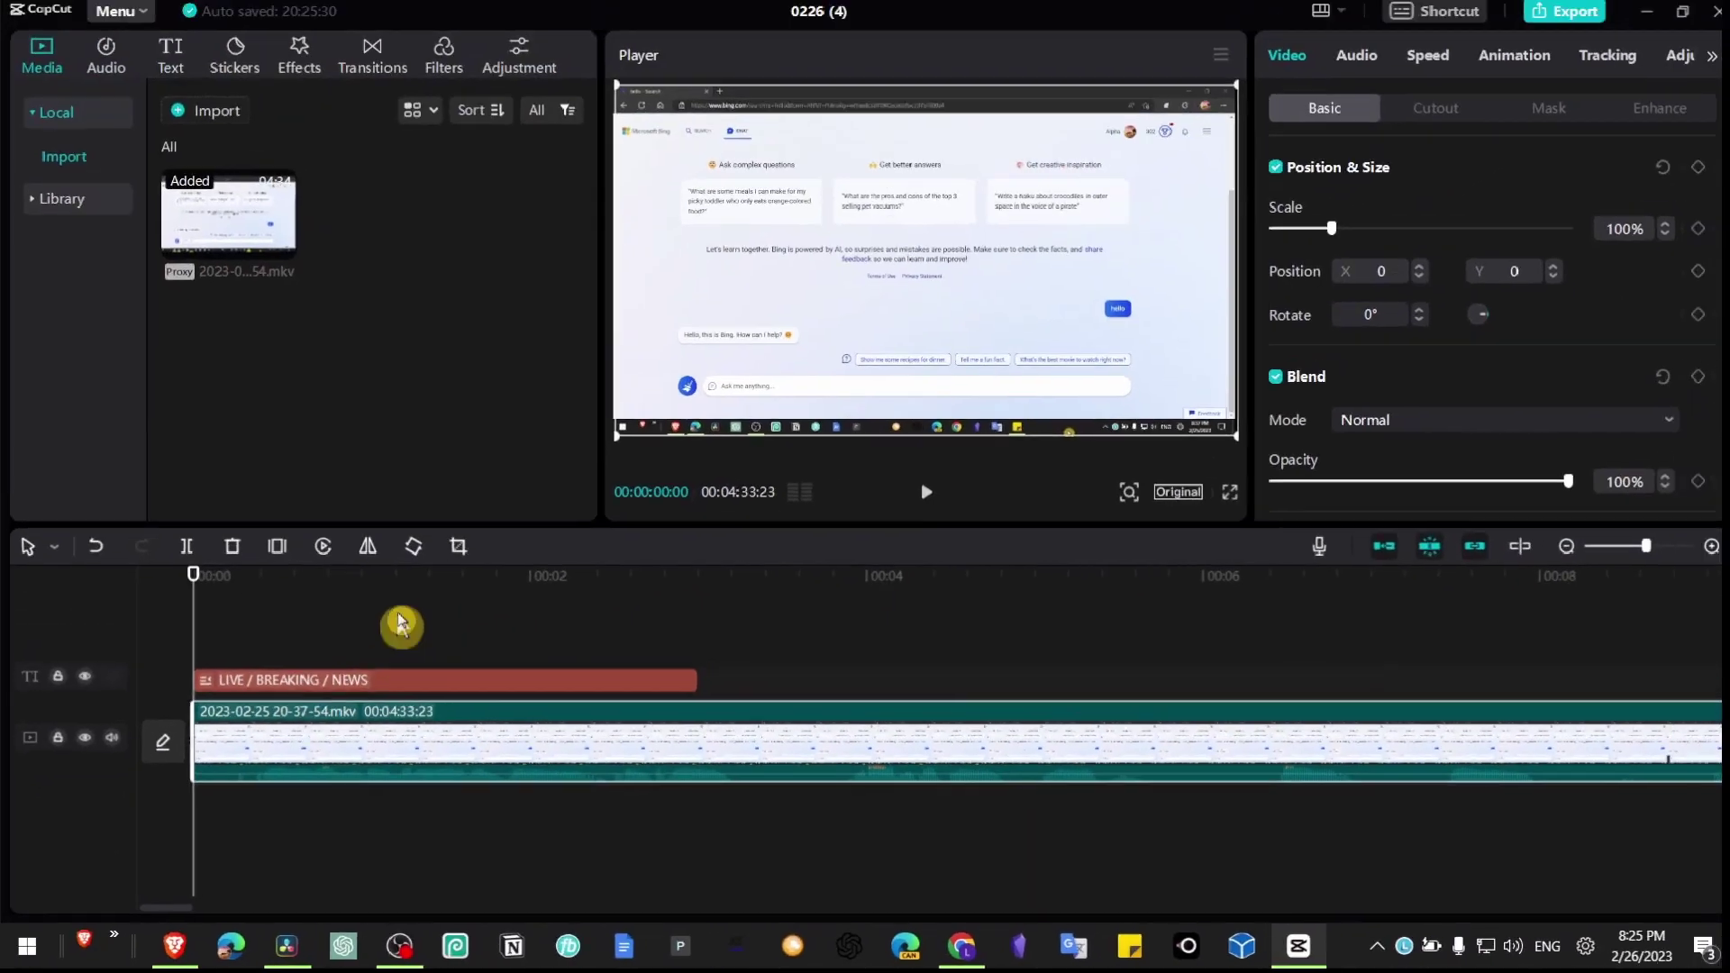
click(348, 610)
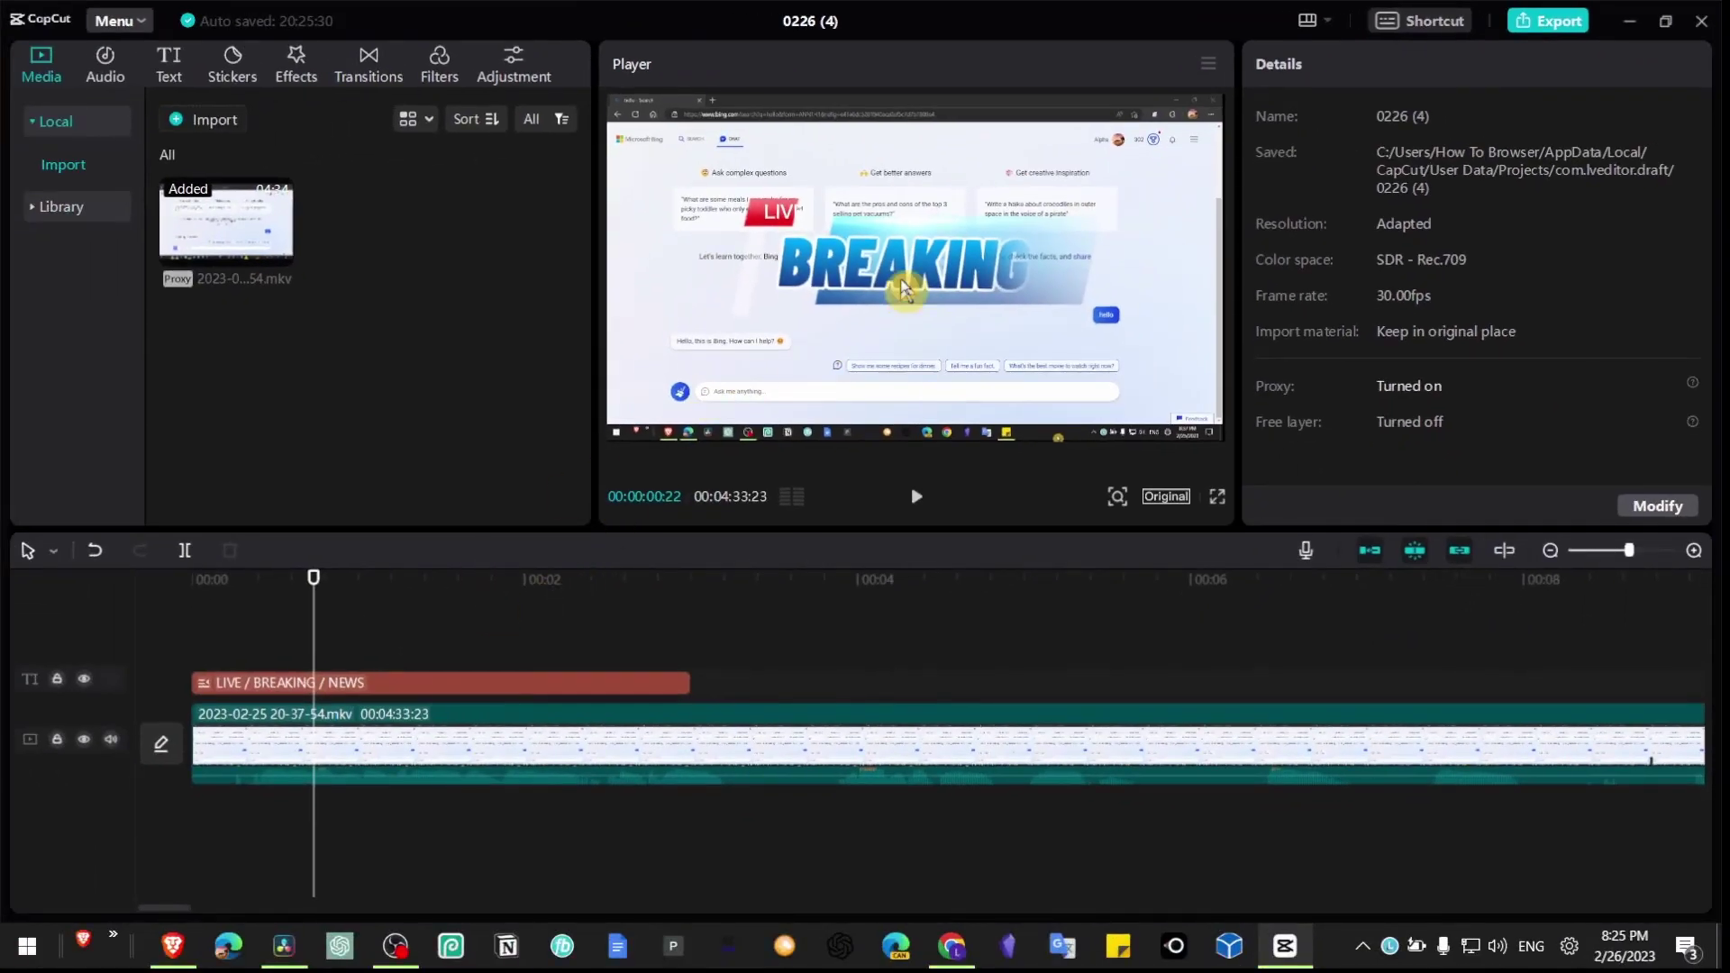
click(903, 288)
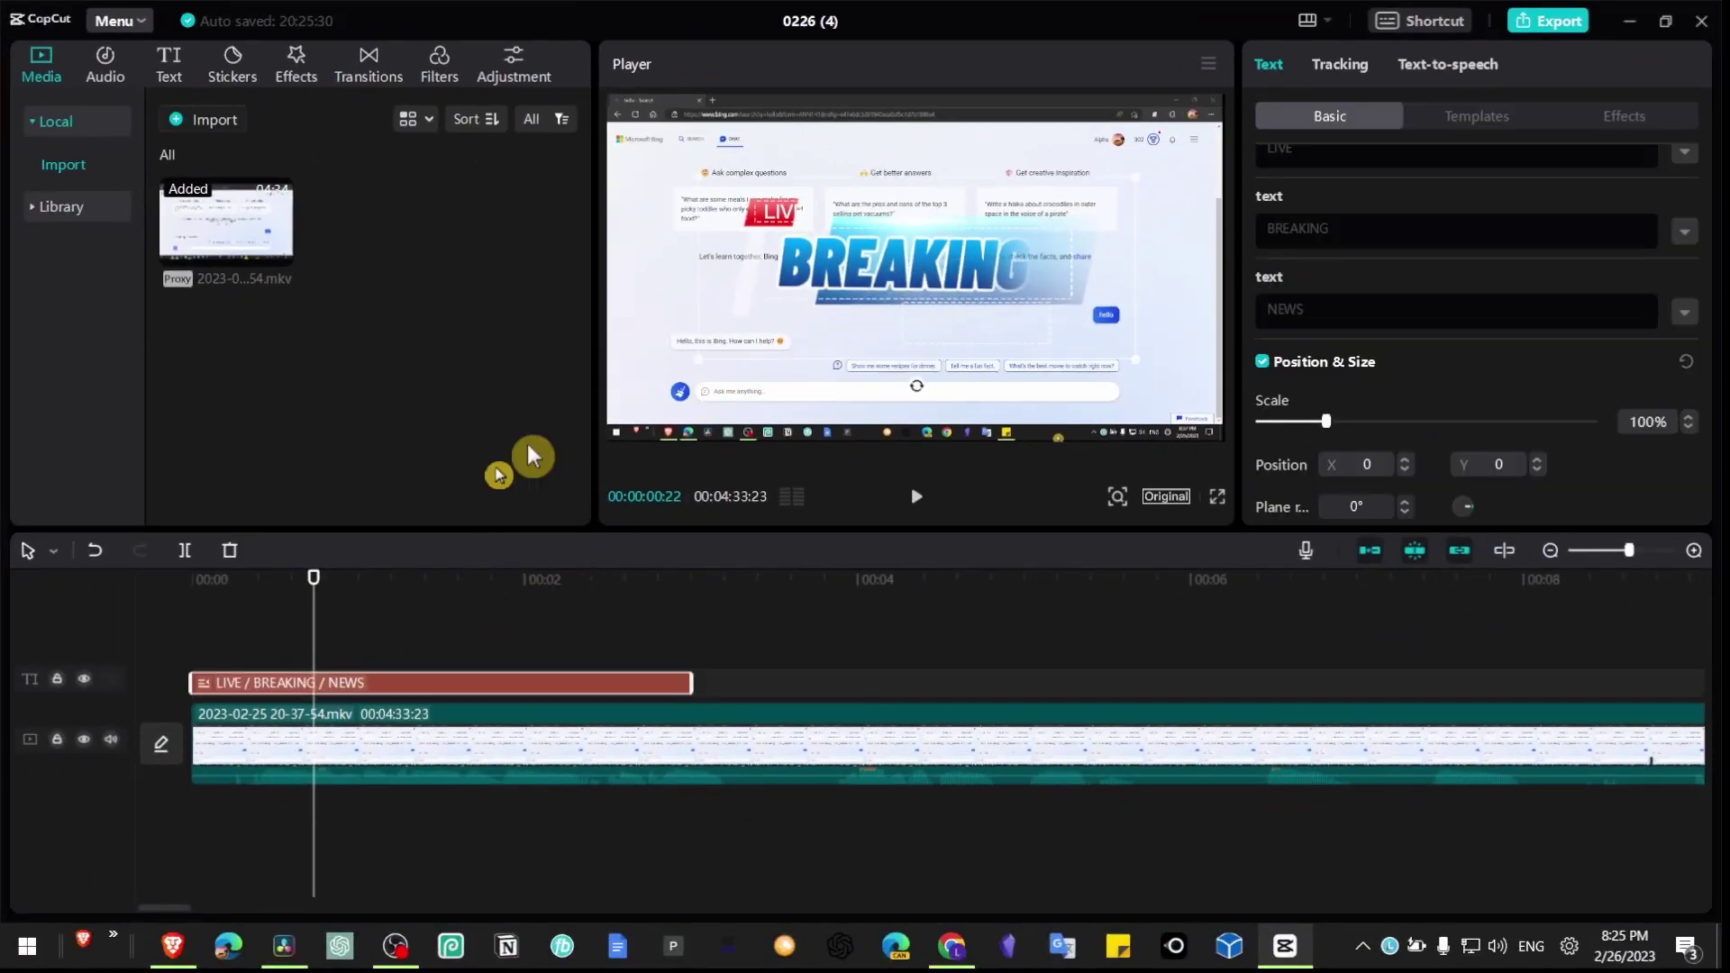
click(189, 601)
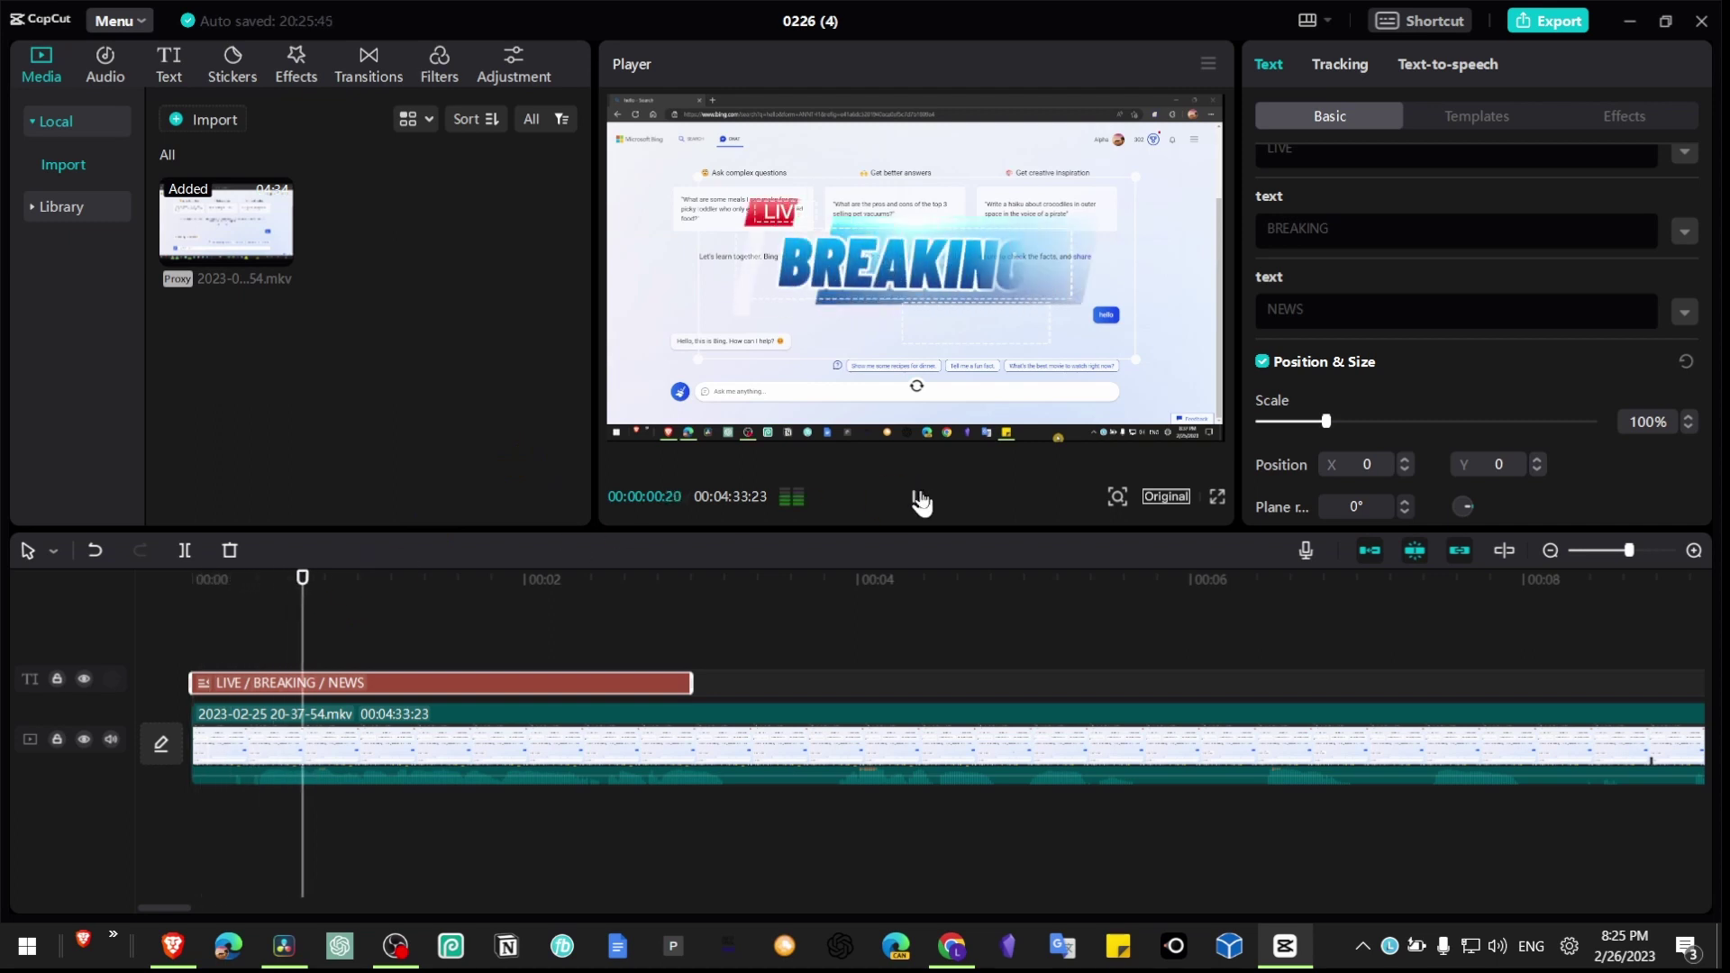
click(923, 773)
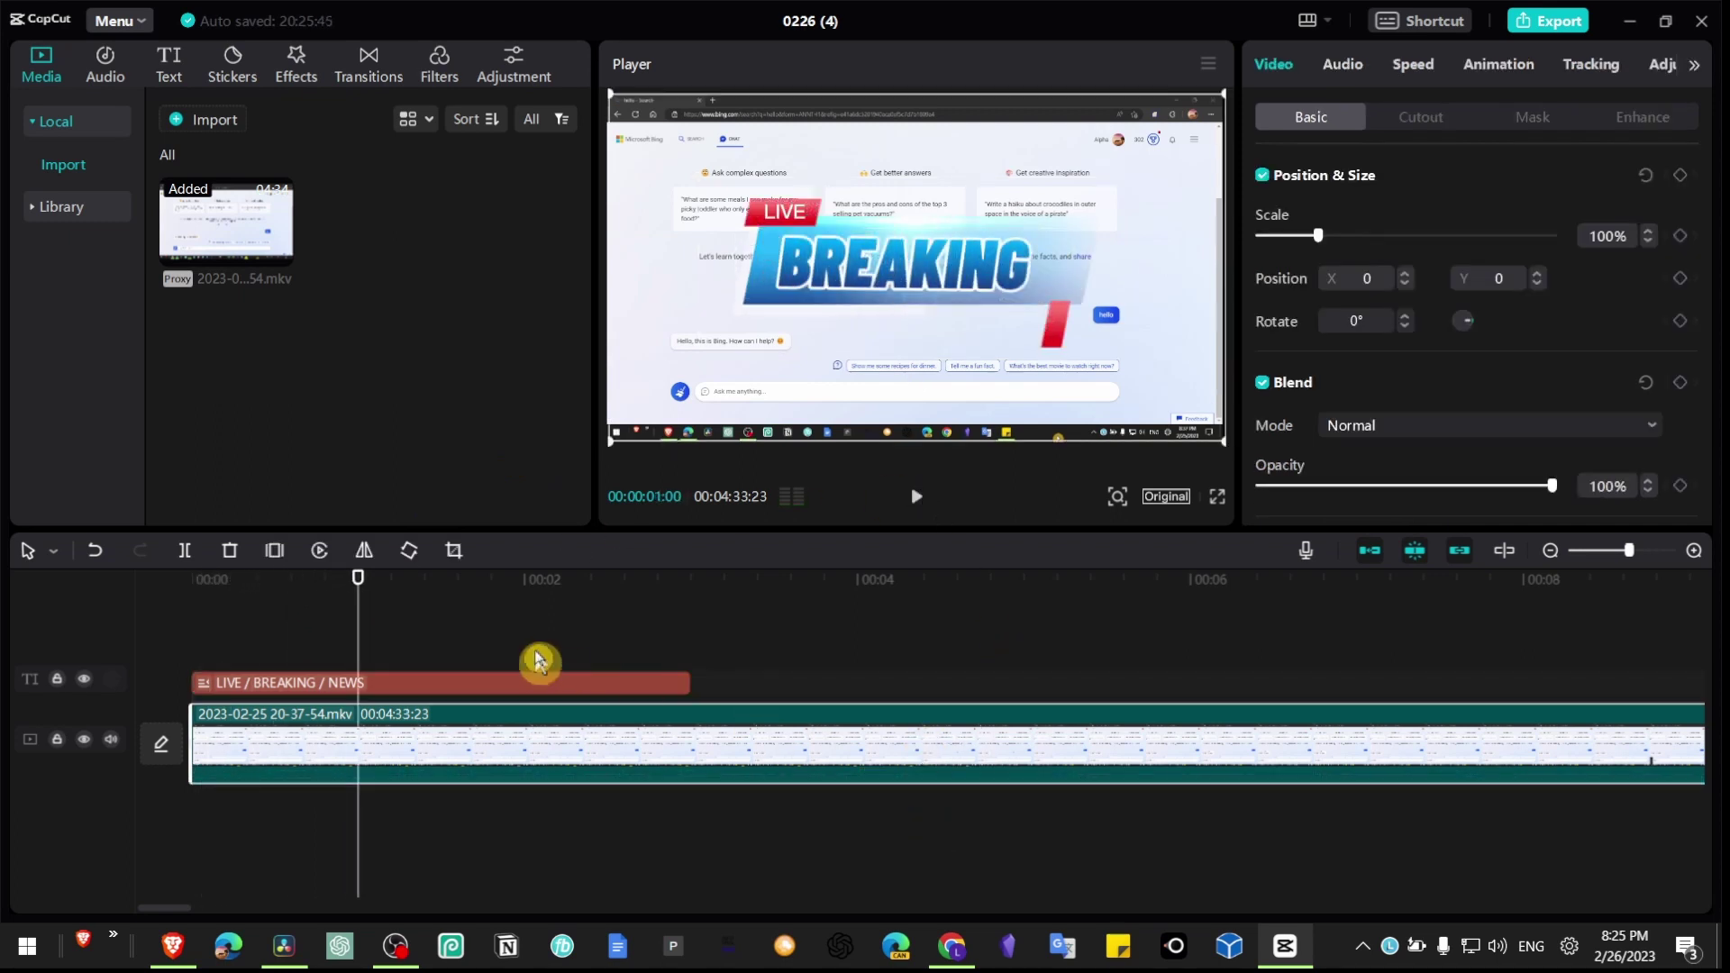
drag(539, 660, 598, 607)
click(545, 598)
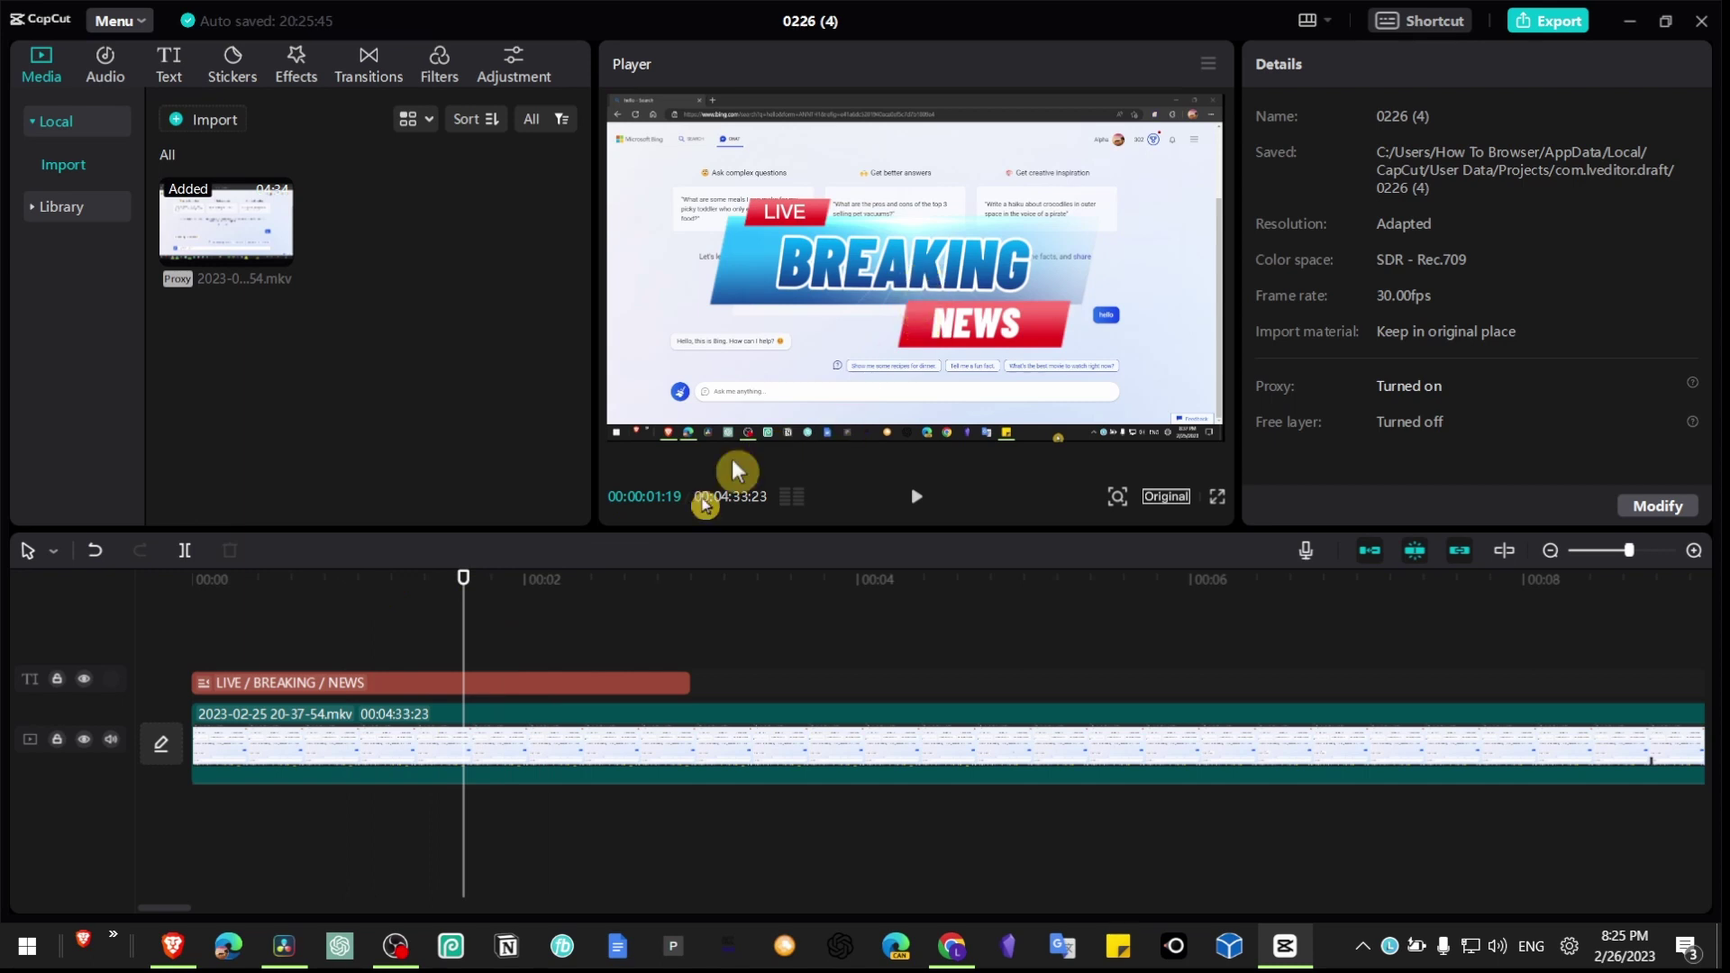
Step: In the text clip's Basic fields, change LIVE, BREAKING and NEWS to hello, sdfd and f
click(491, 695)
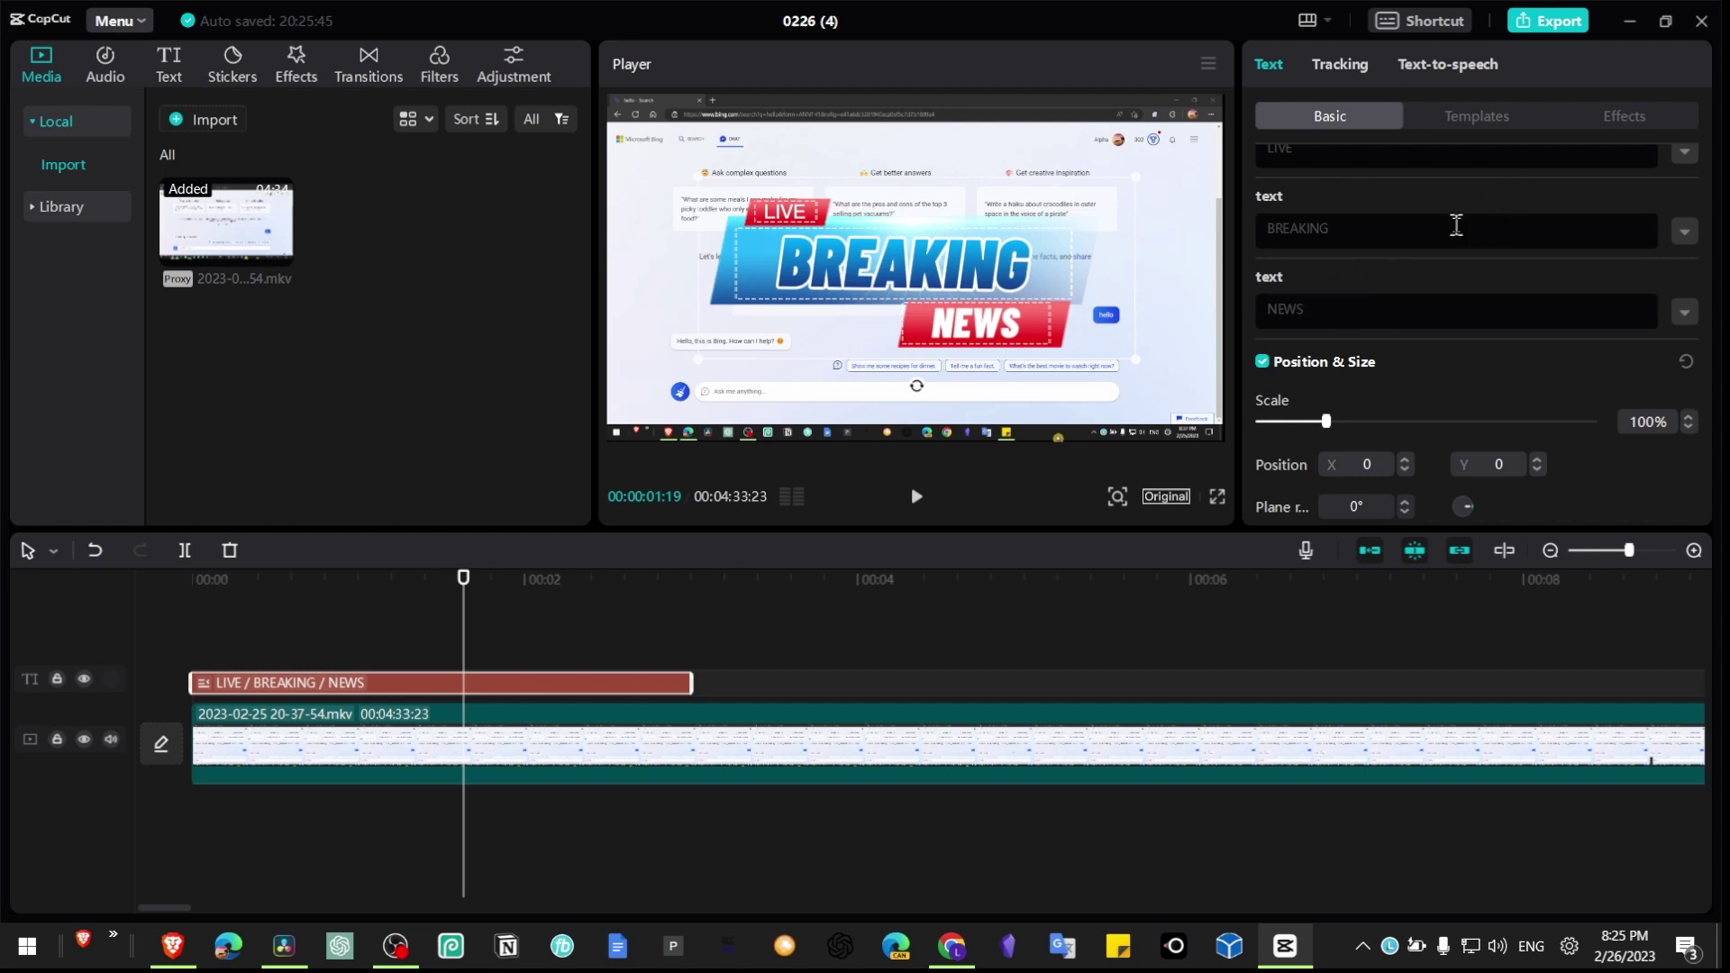
scroll(1382, 237, up, 1)
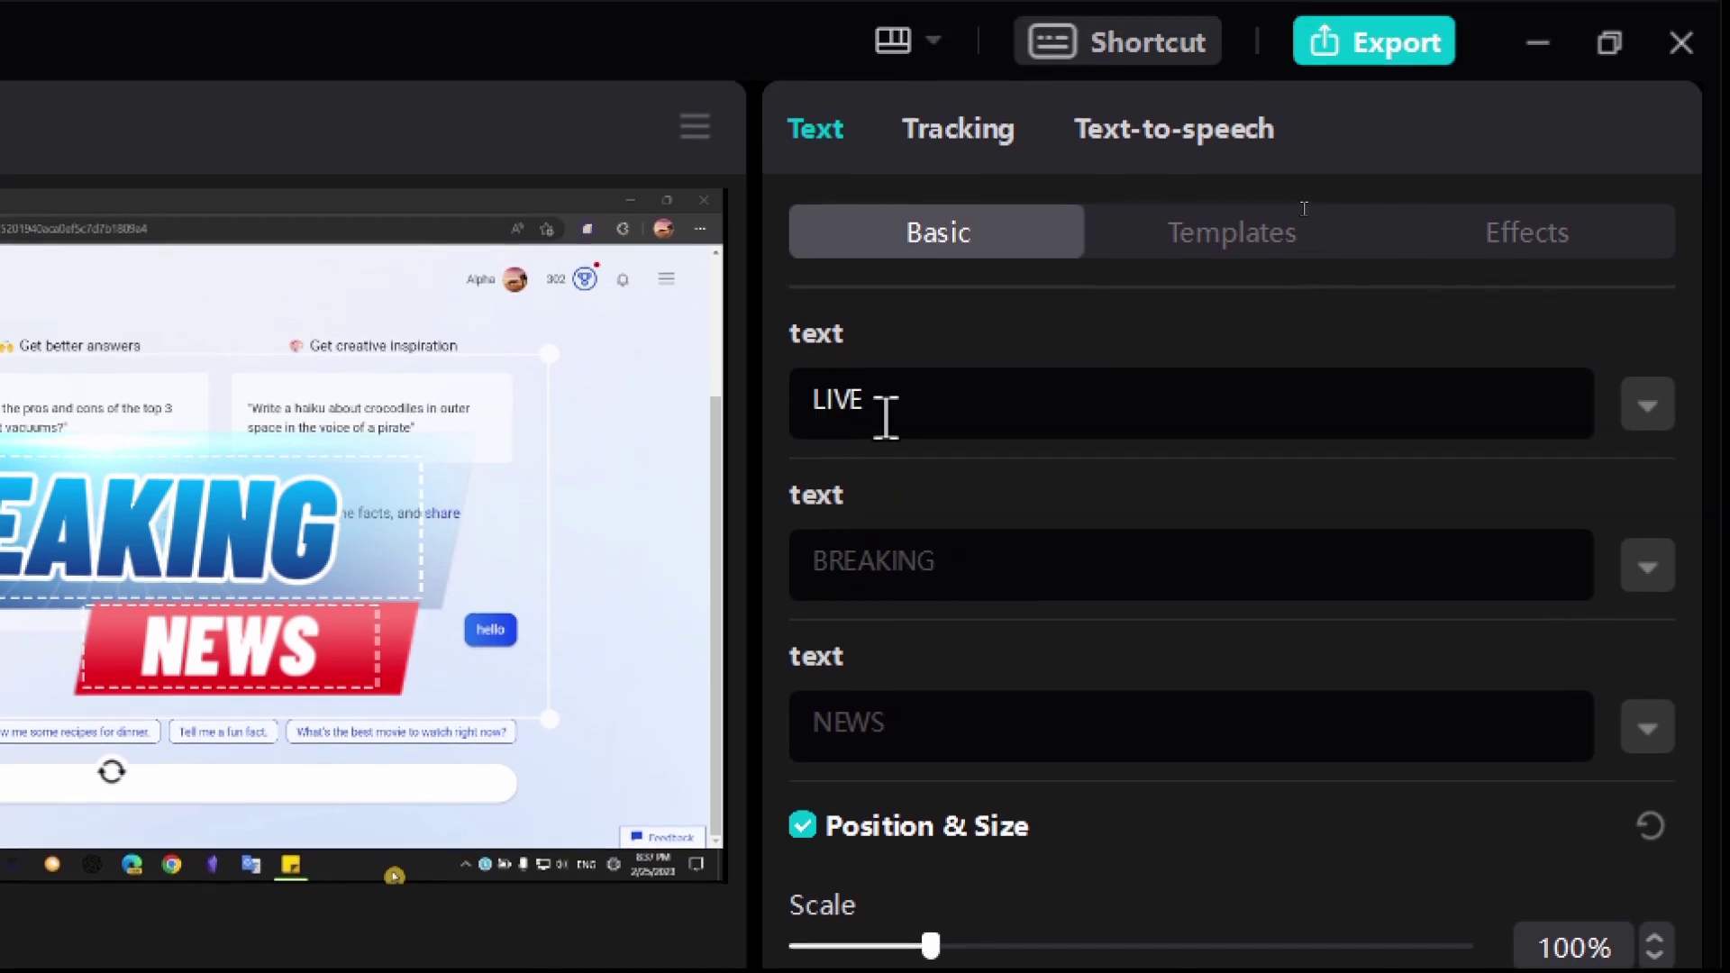
drag(886, 416, 792, 410)
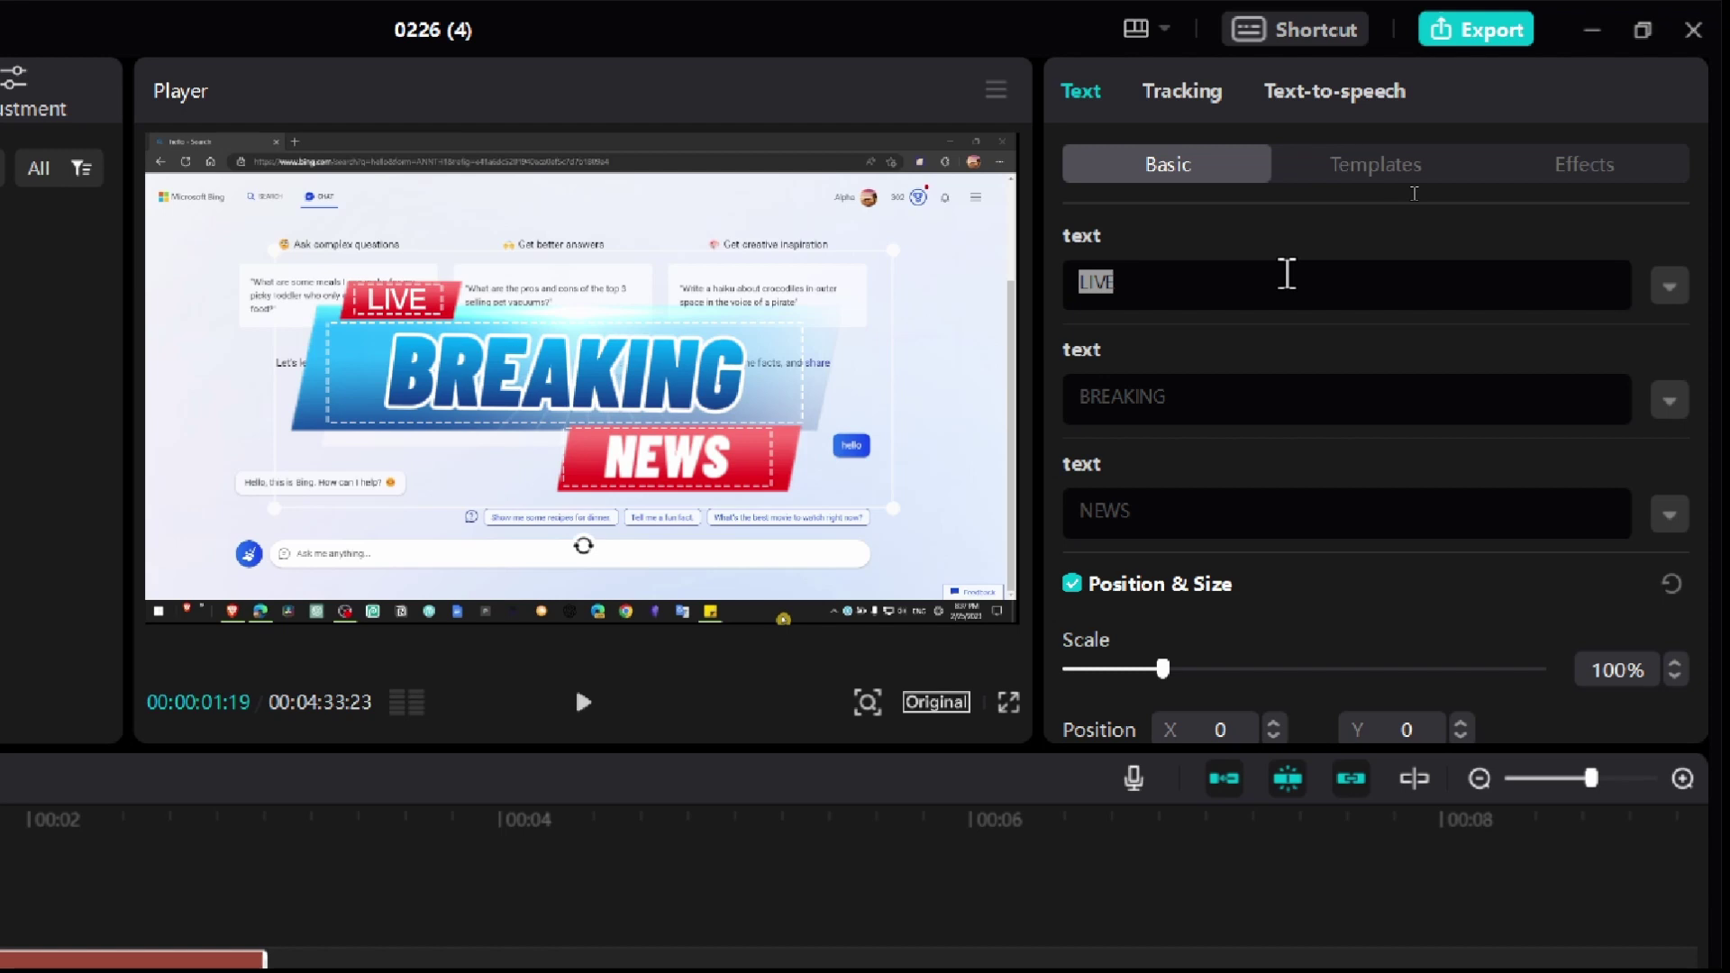
text(how)
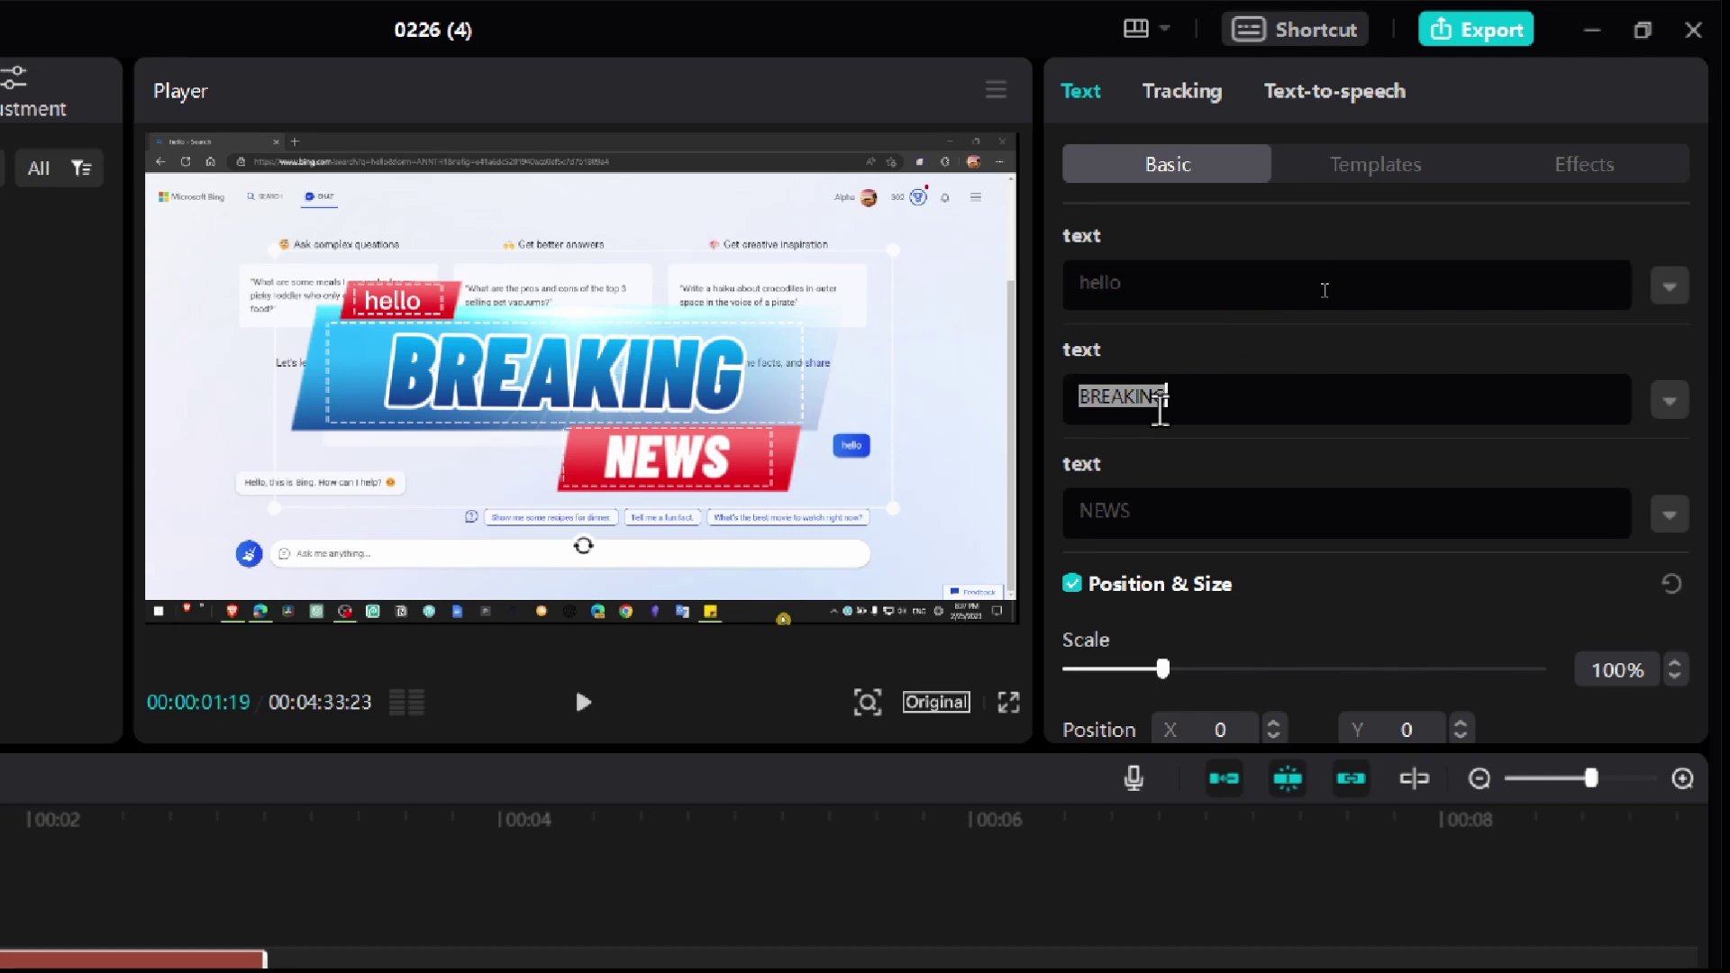
text(sdfd)
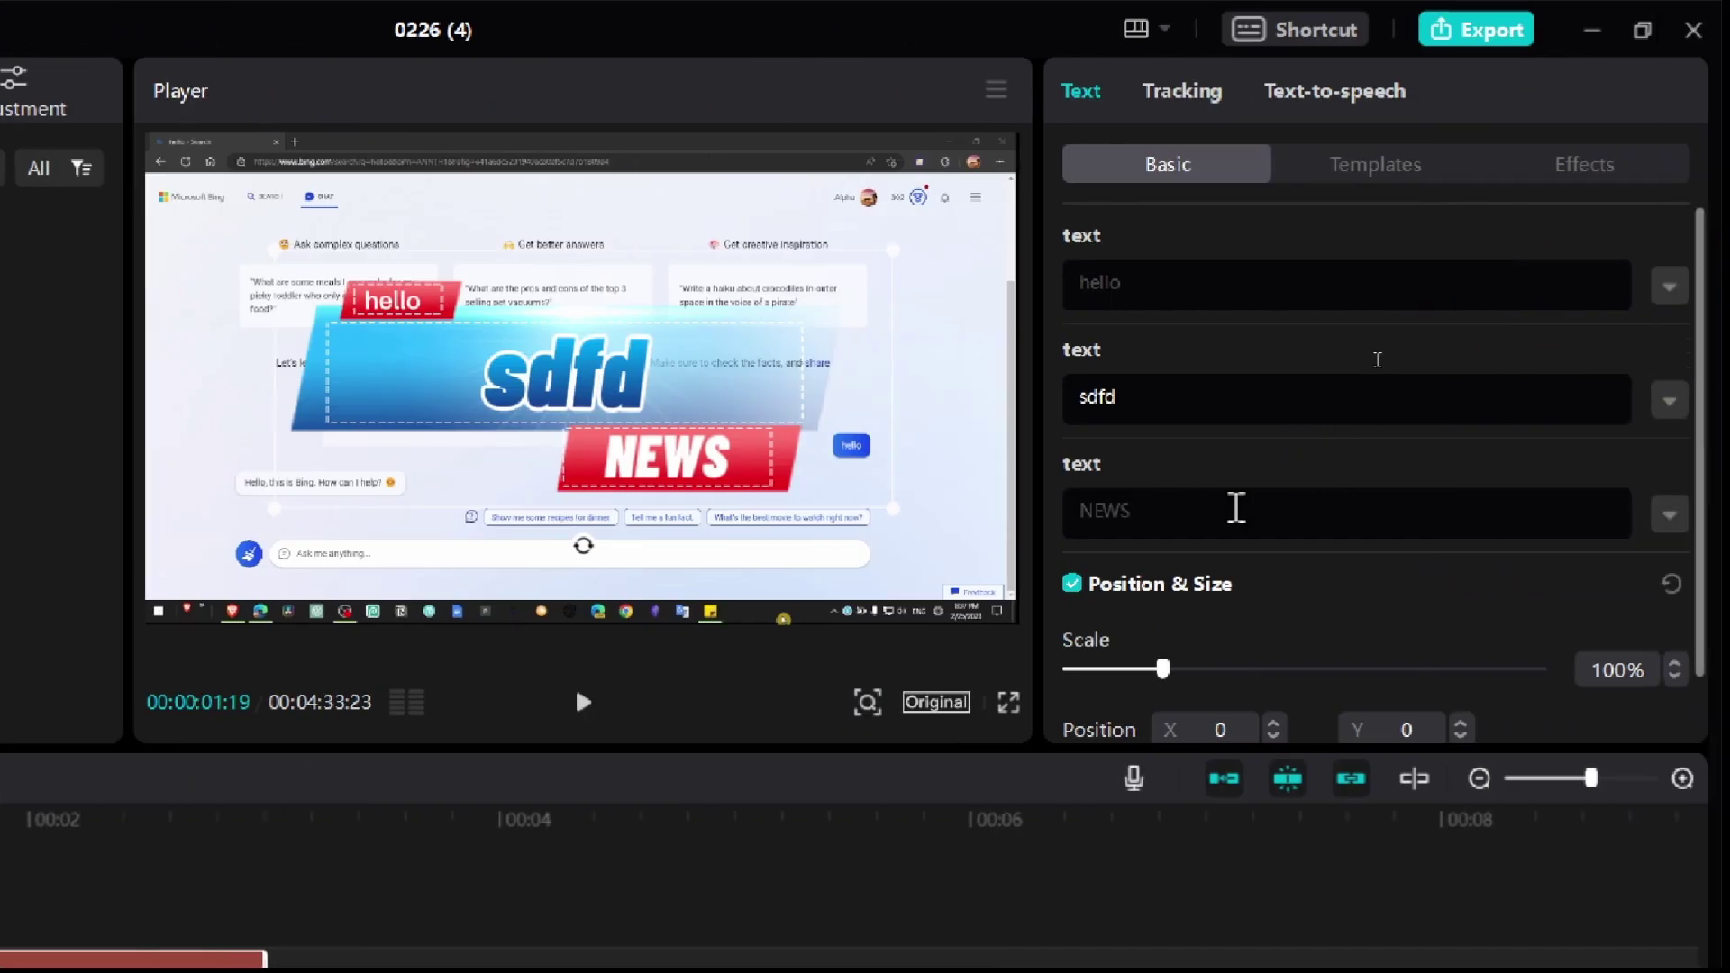
double_click(1236, 508)
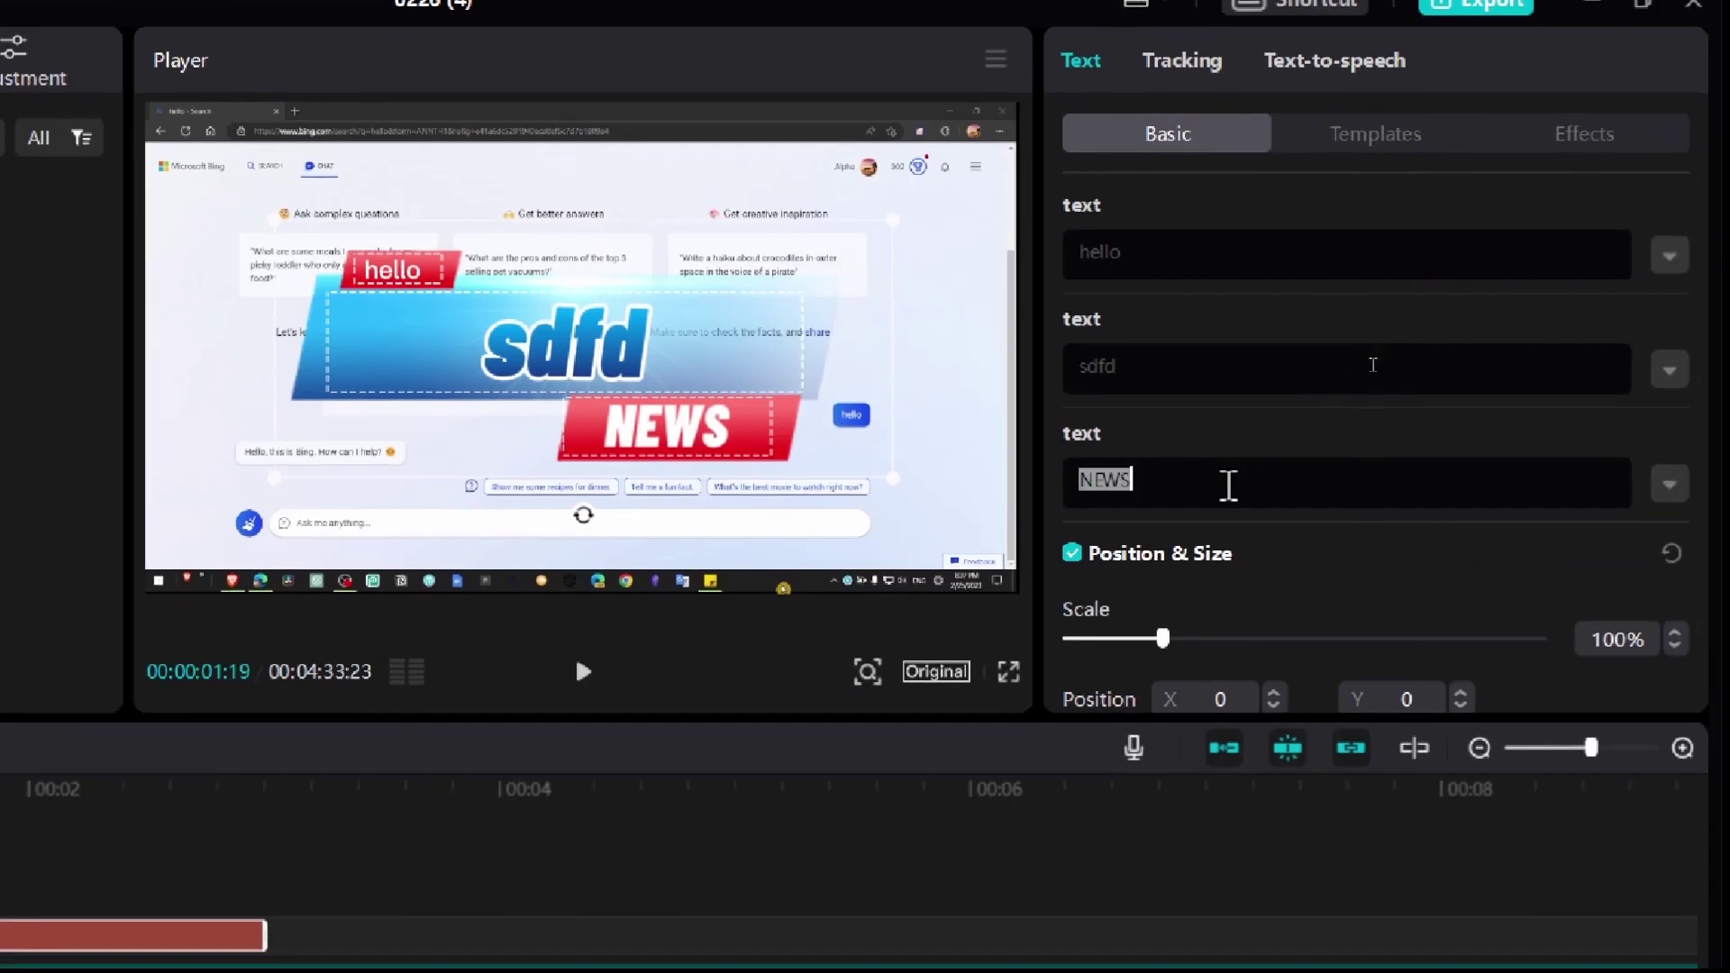
text(f)
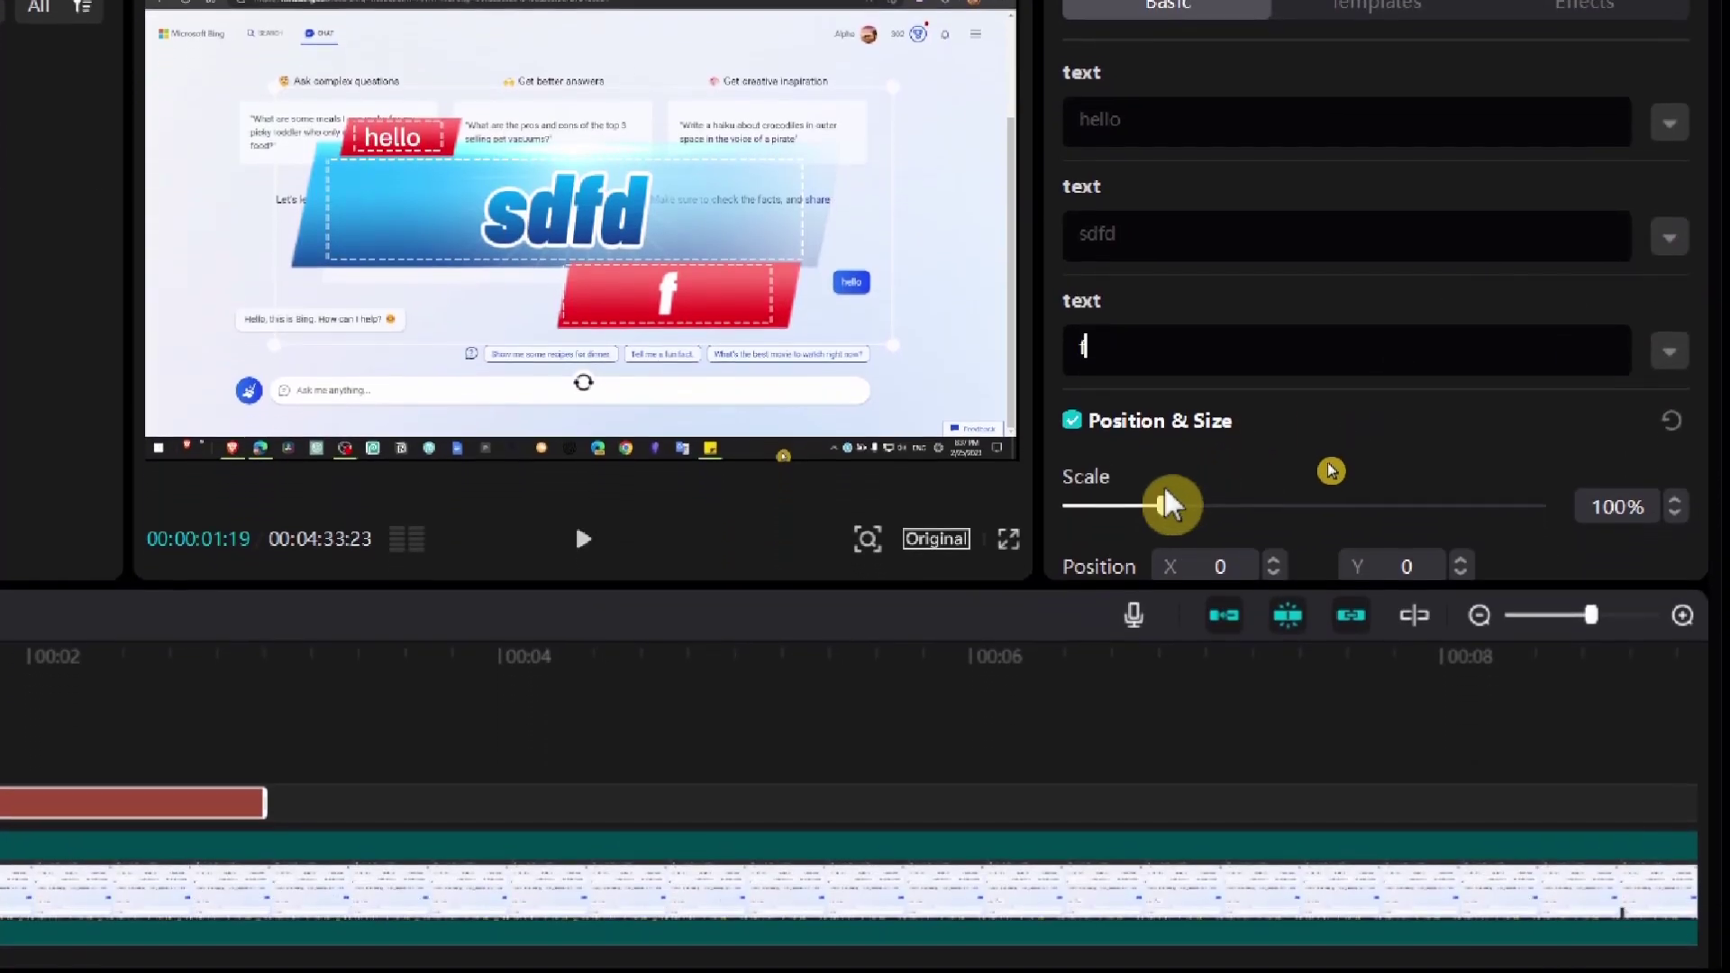
Step: Scale the title overlay to 148%, browse the Effects and Templates tabs, and return to Basic
mouse_move(1166, 495)
mouse_down()
mouse_move(1181, 498)
mouse_move(1143, 495)
mouse_up()
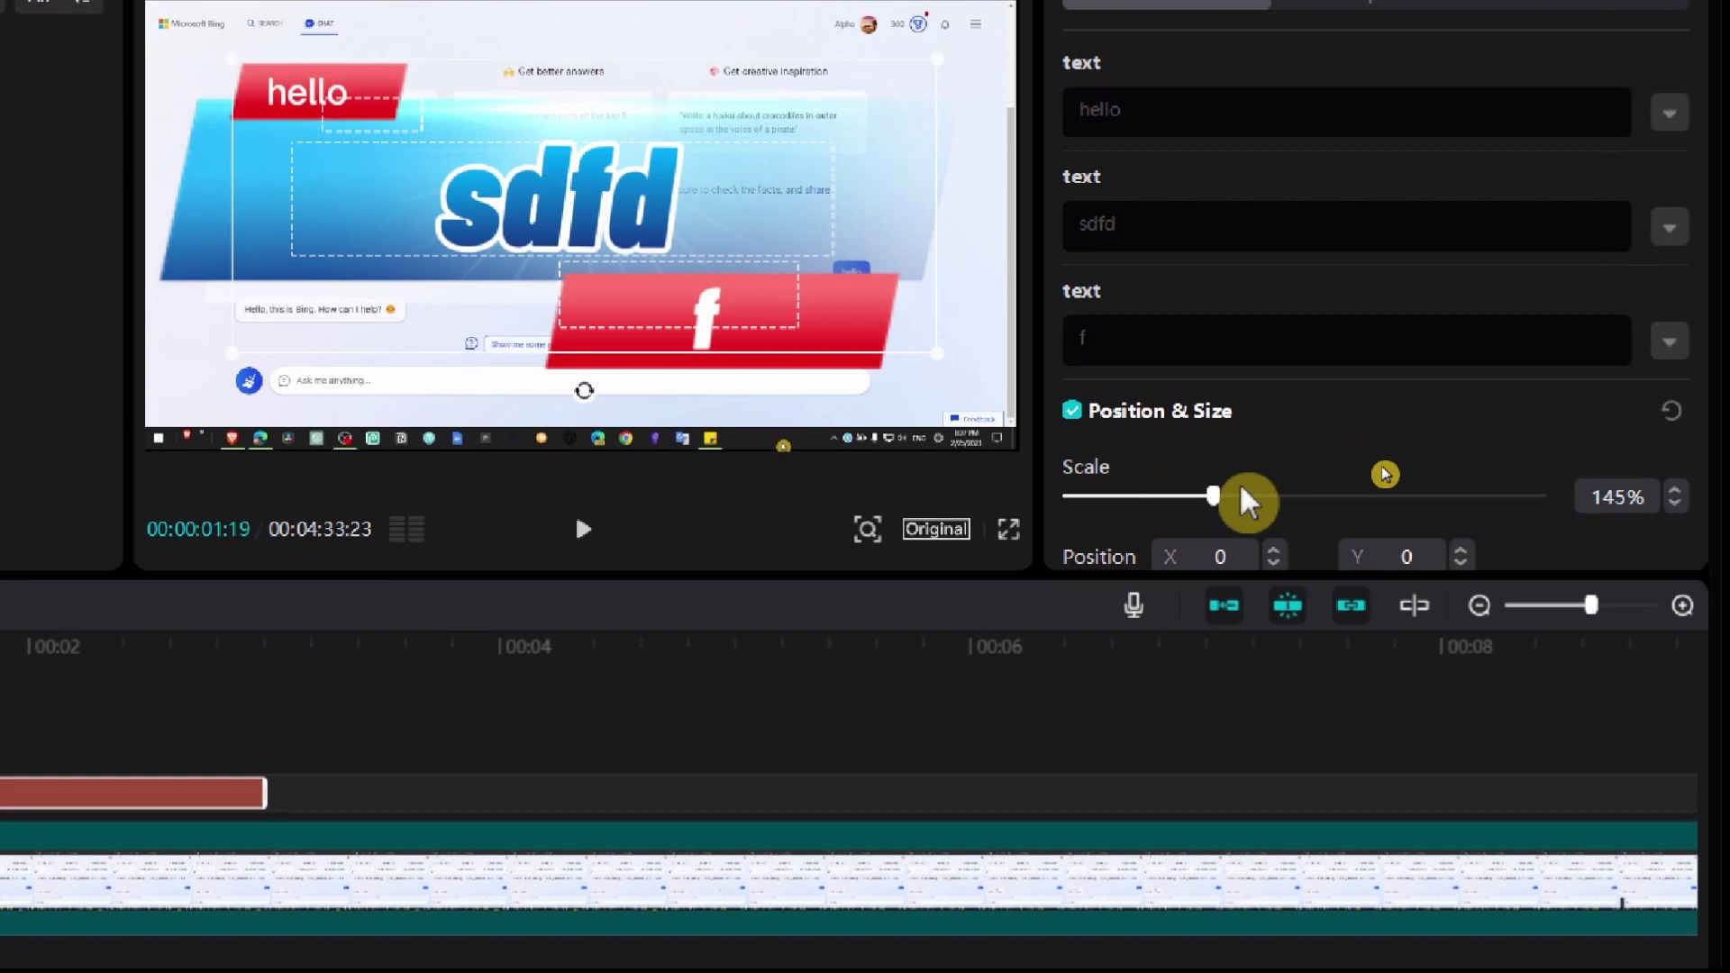
drag(1183, 503, 1207, 514)
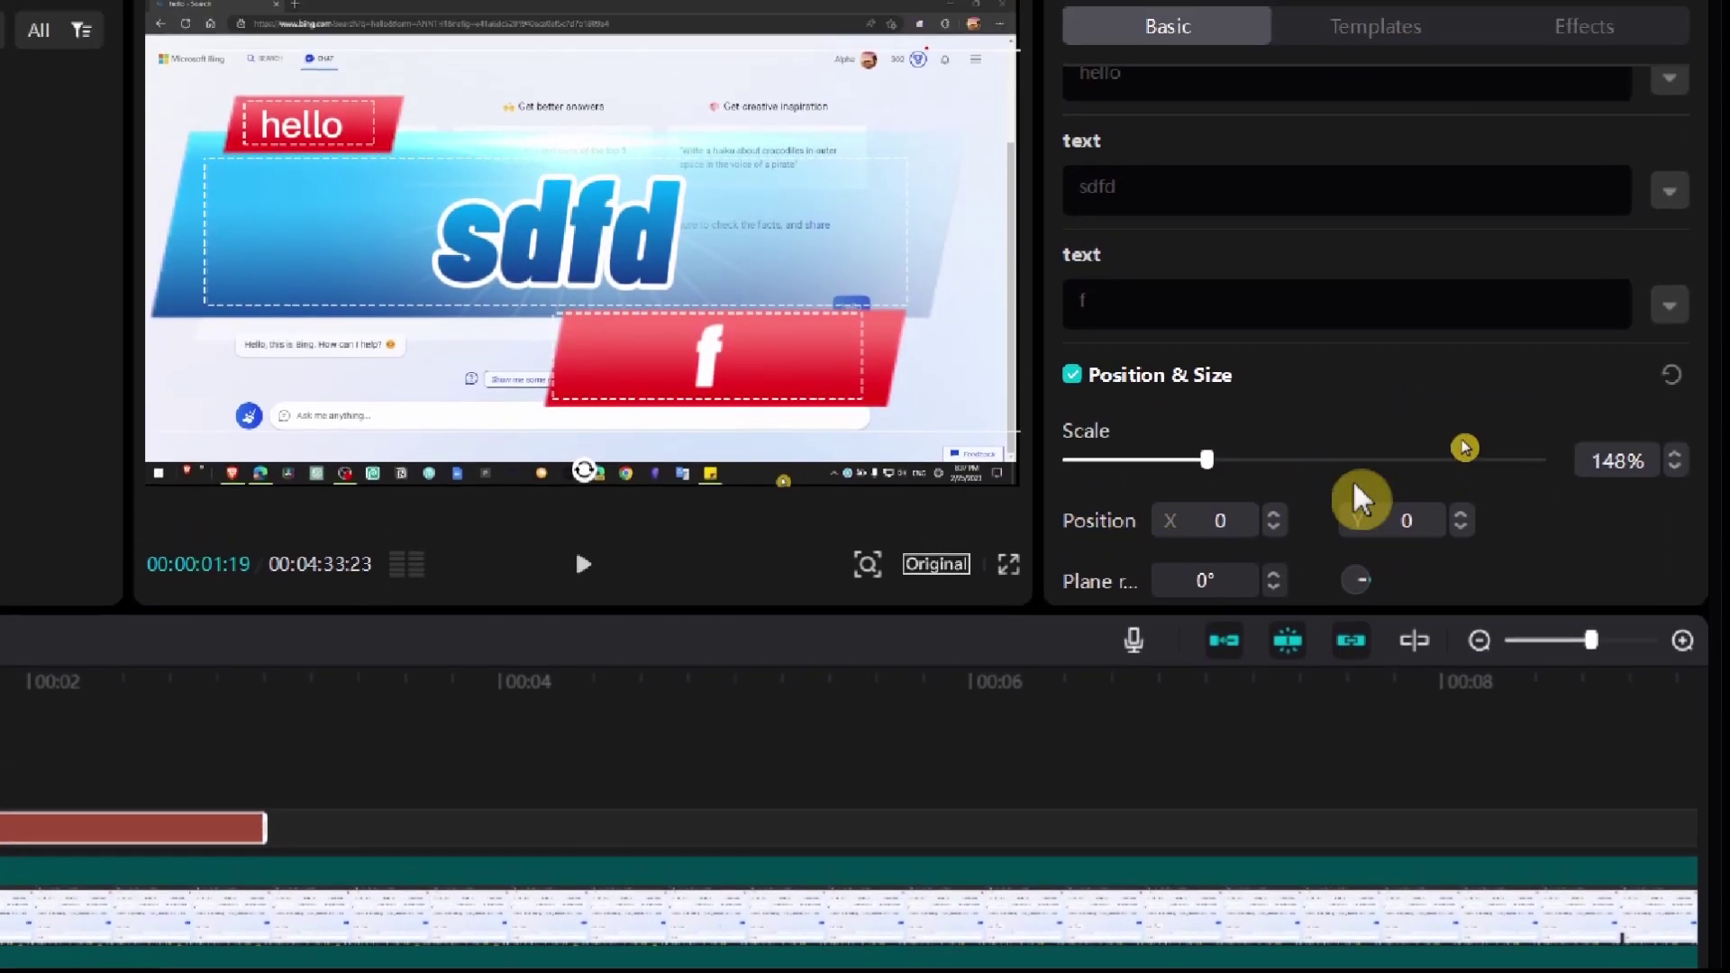
scroll(1358, 493, up, 1)
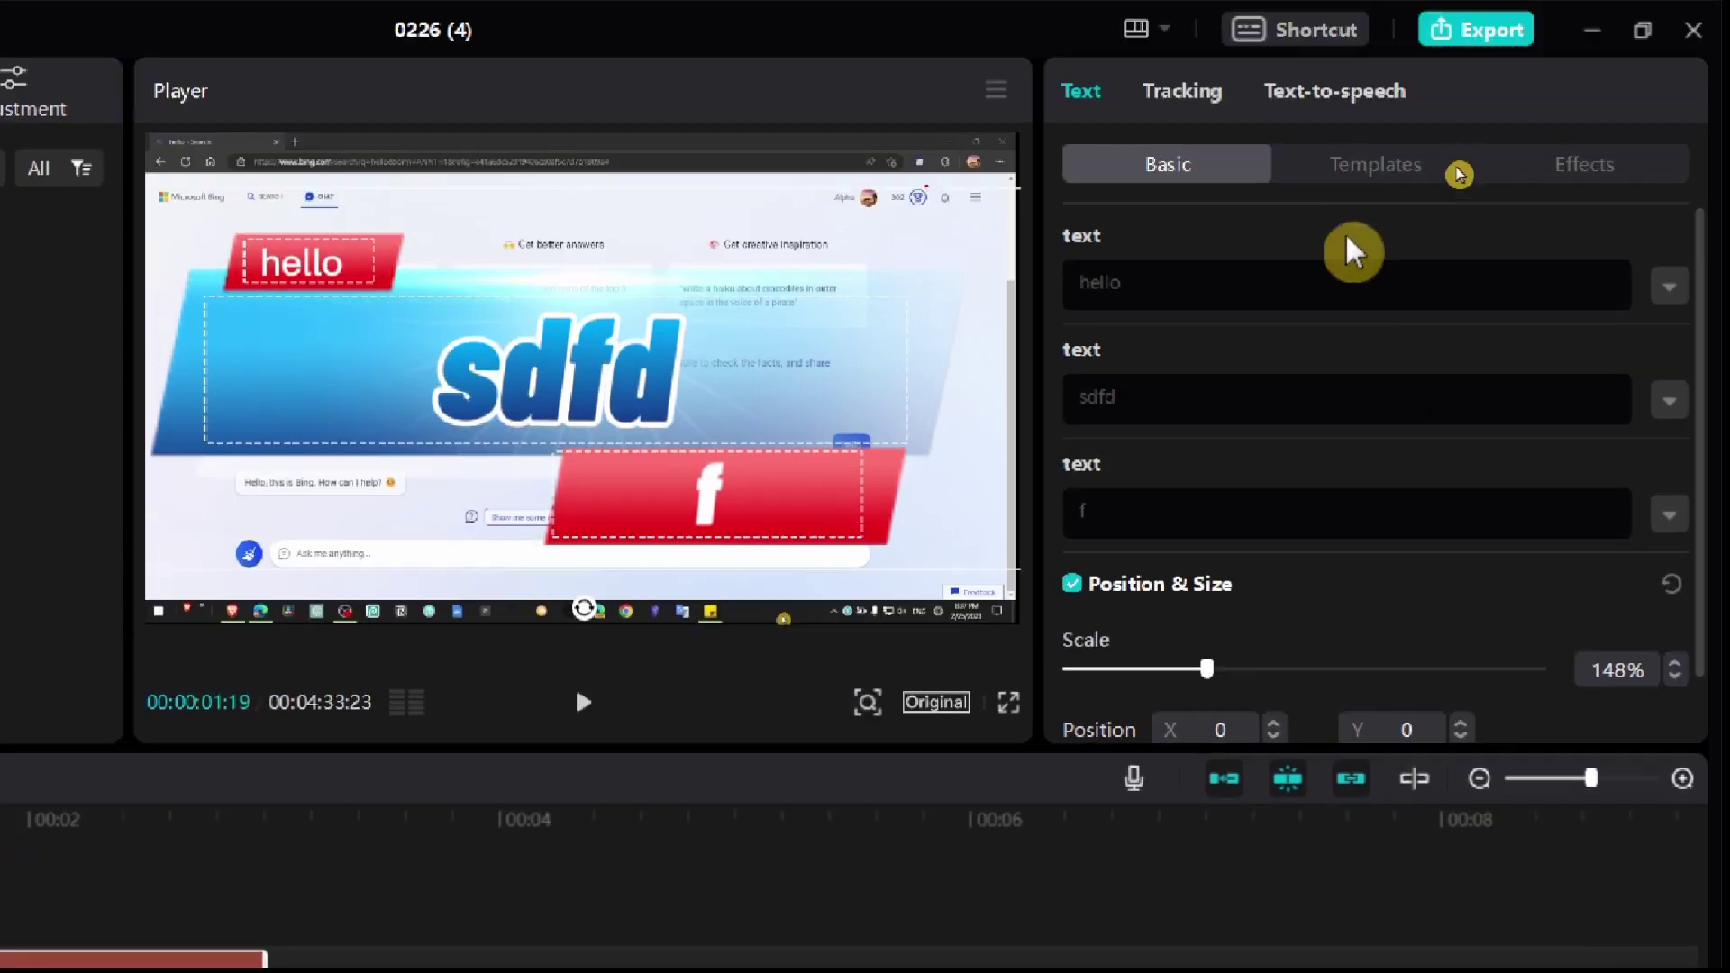
click(1368, 190)
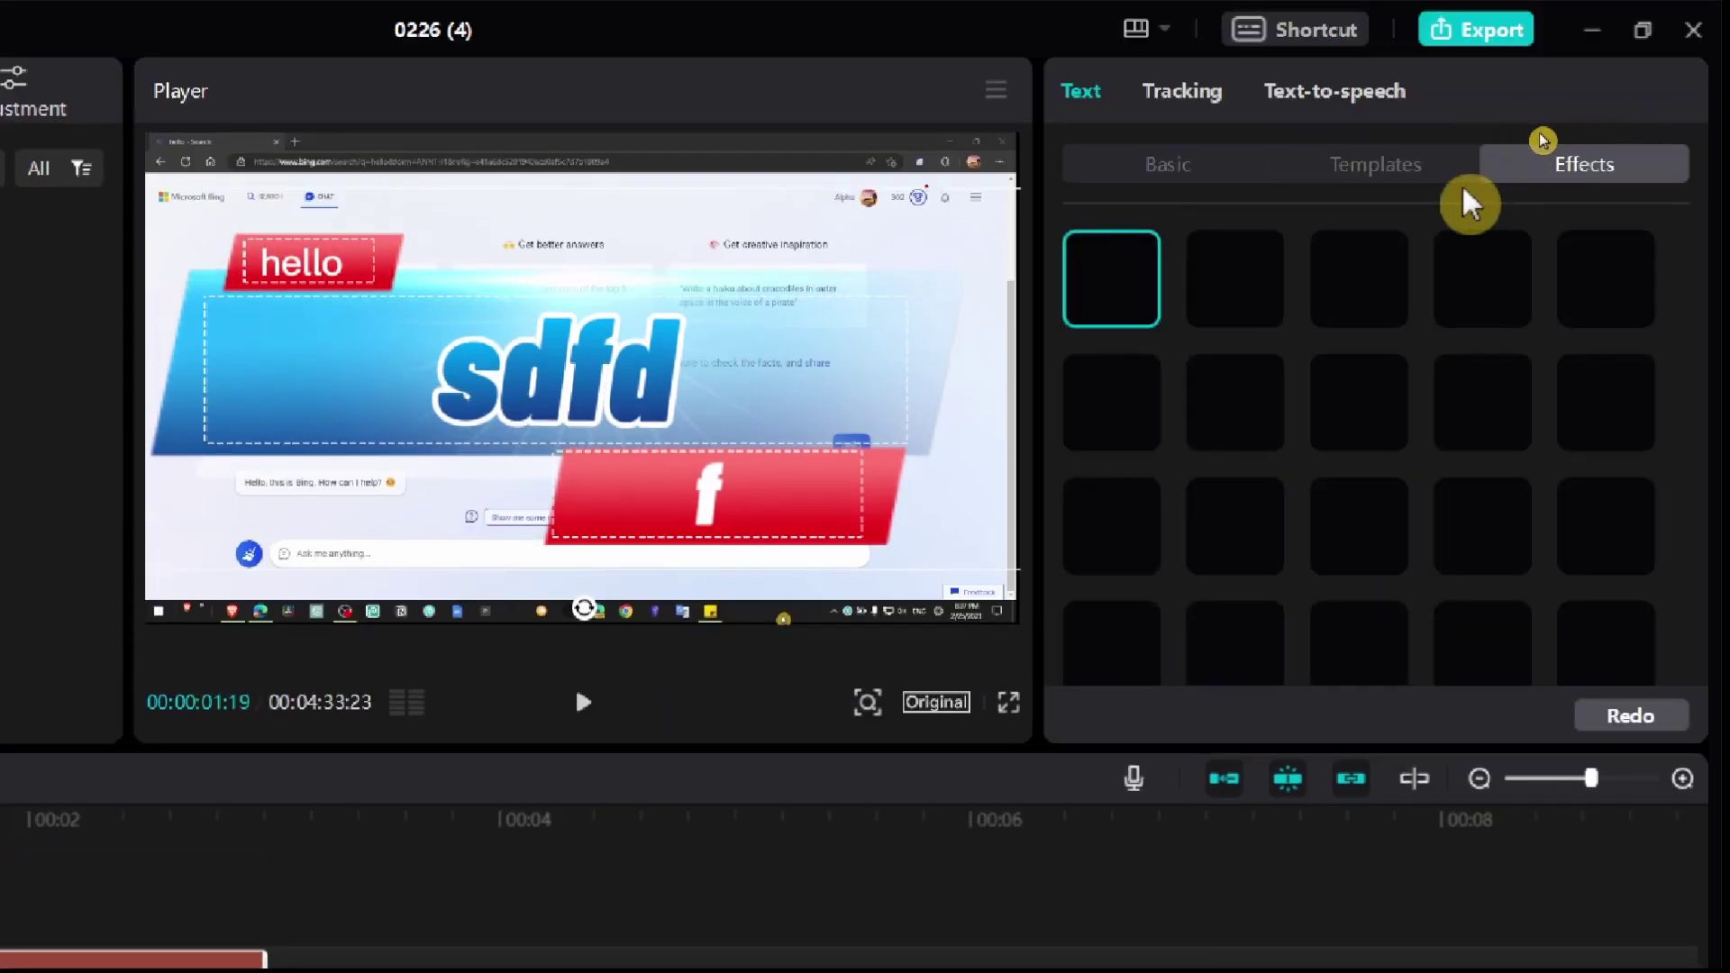
click(1379, 183)
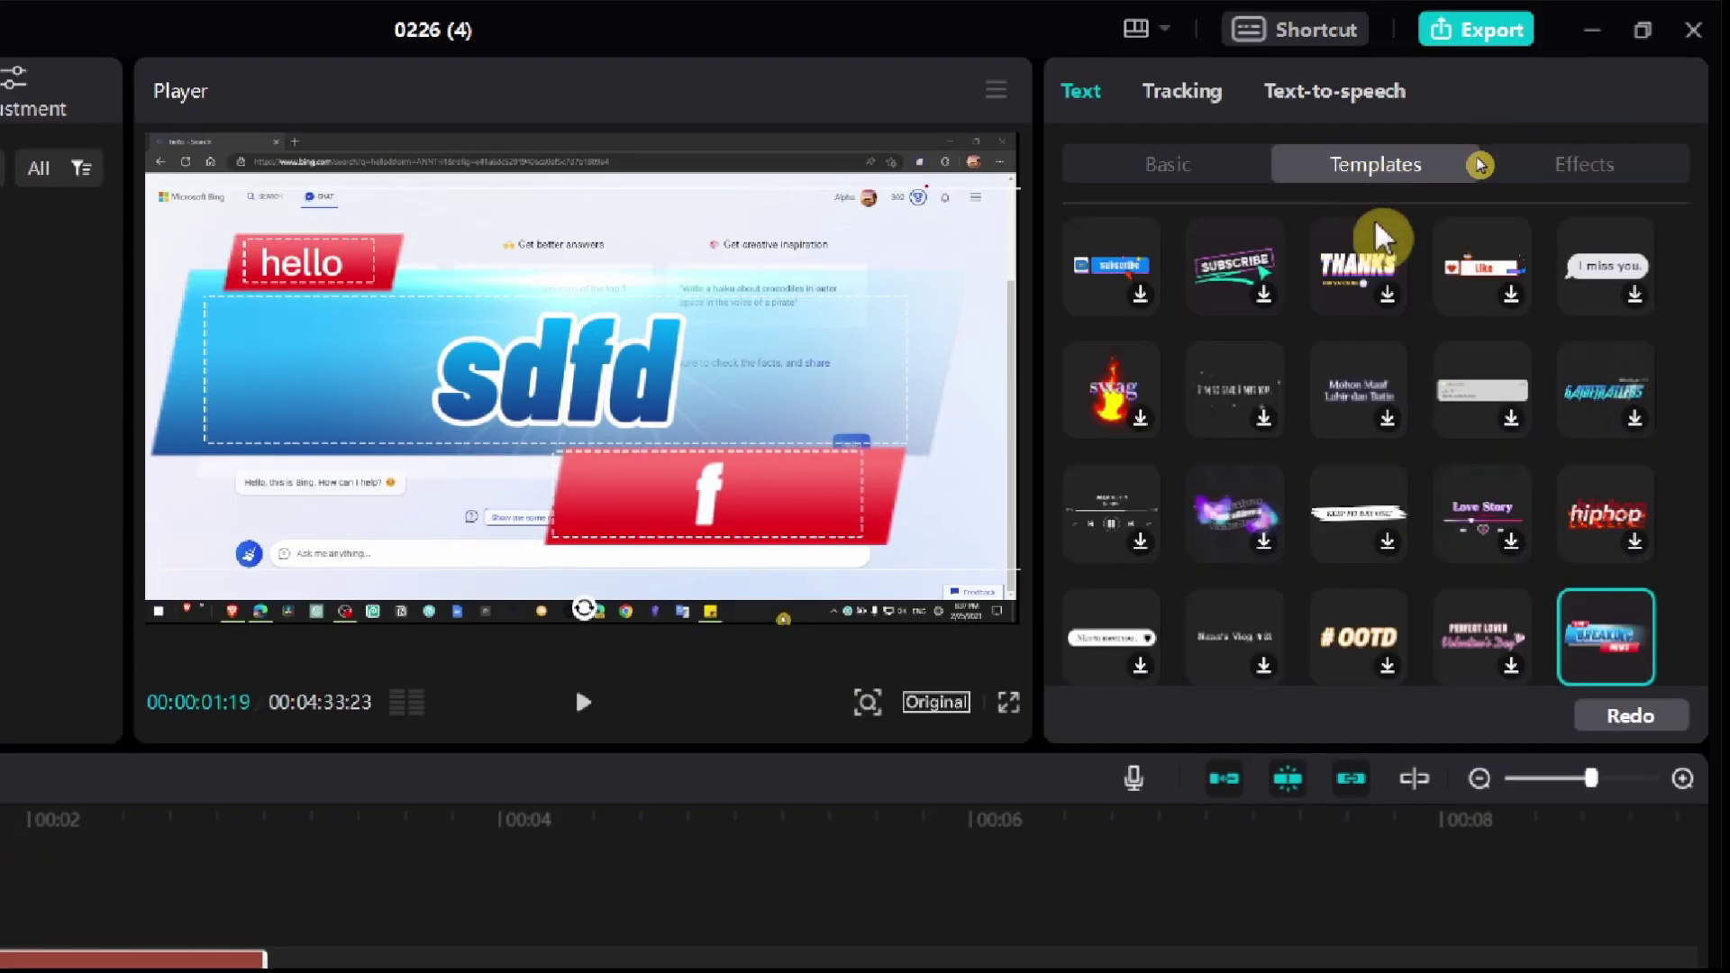
click(1163, 183)
scroll(1201, 310, down, 1)
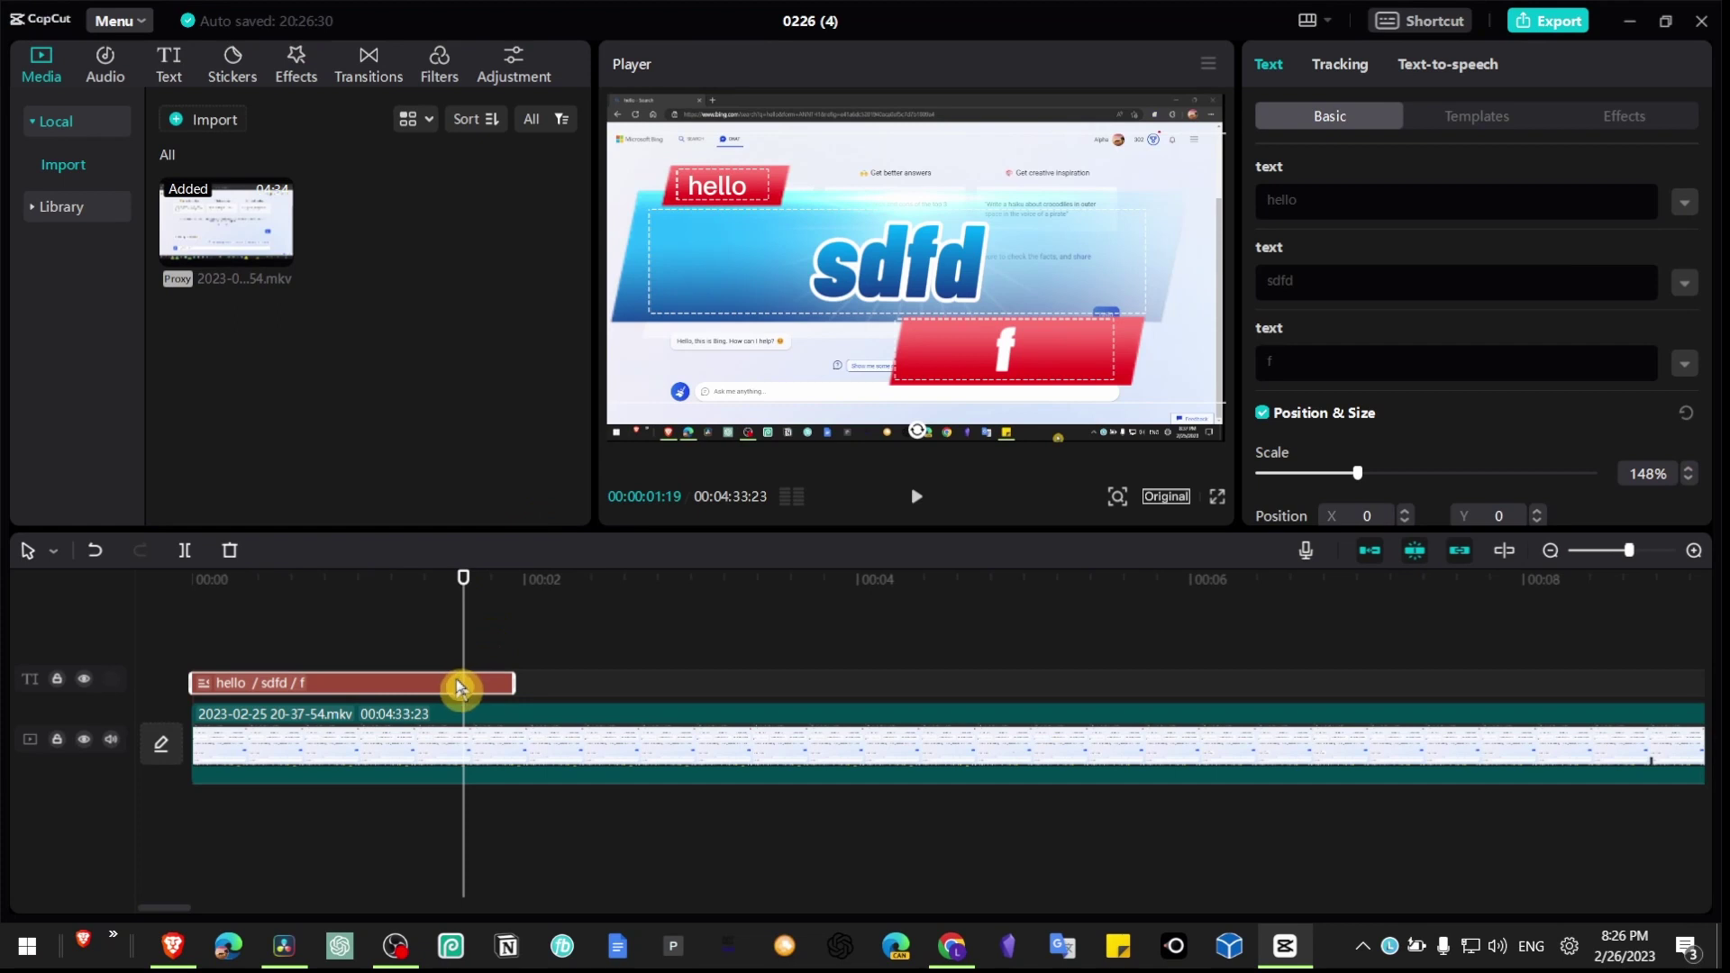
Step: Shift the title clip slightly later, preview it over the video, and scale it to 107%
drag(459, 688, 660, 688)
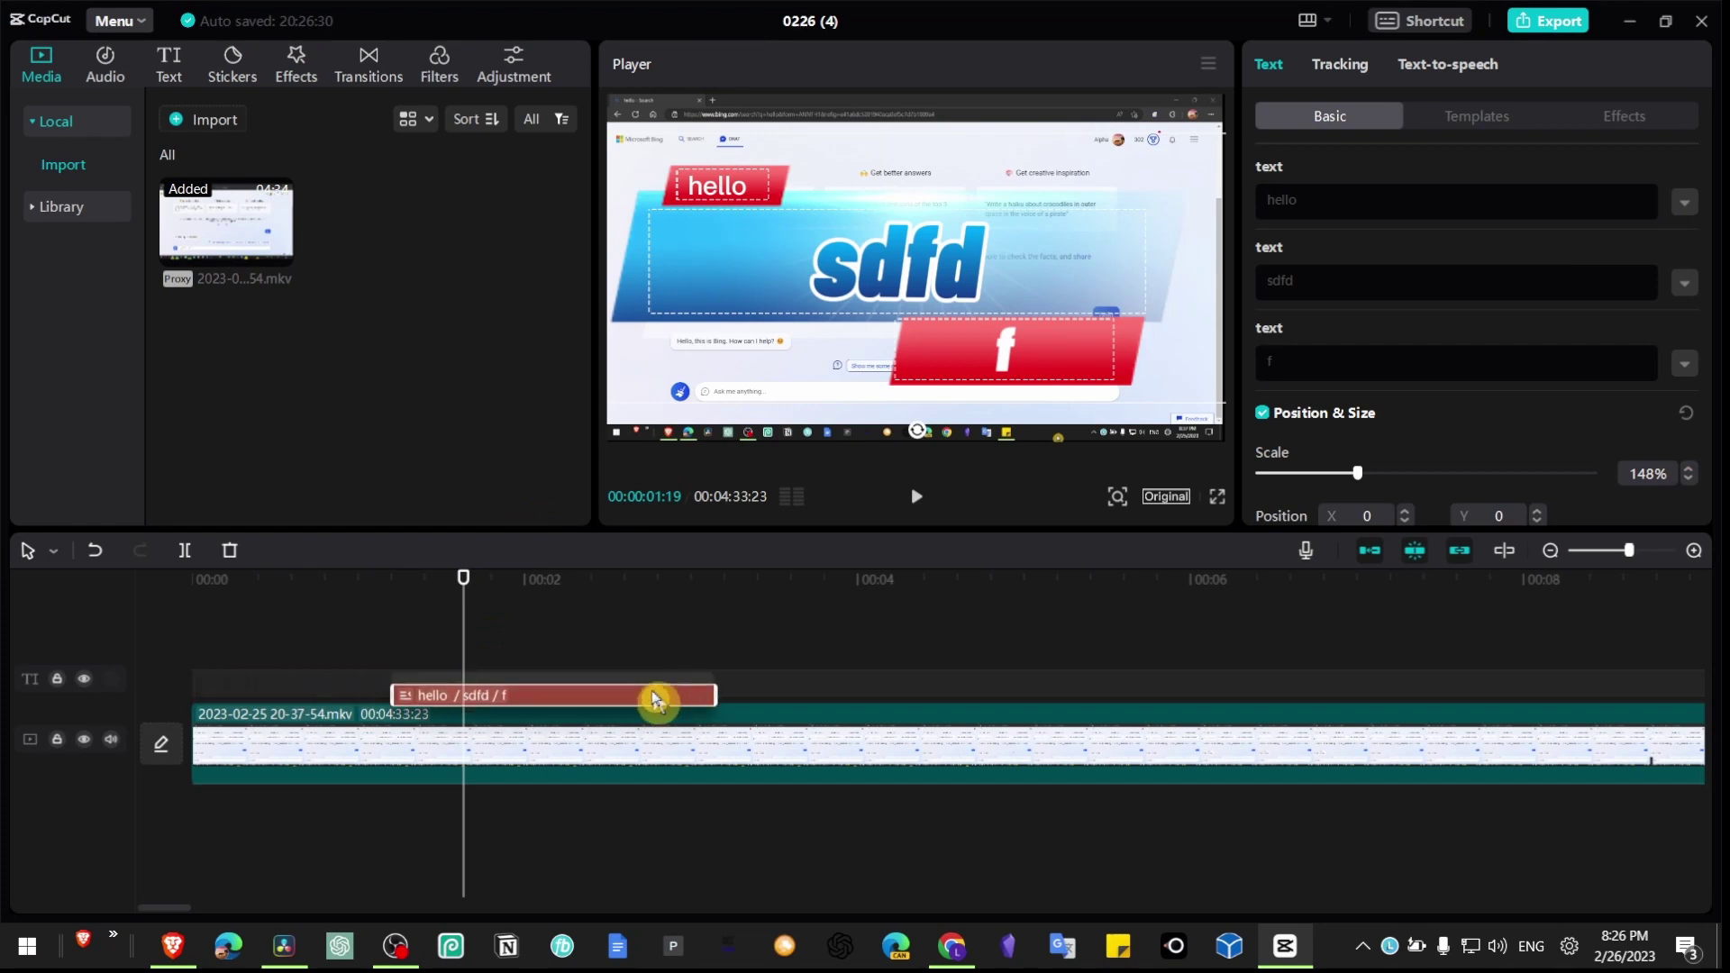
drag(464, 579, 369, 578)
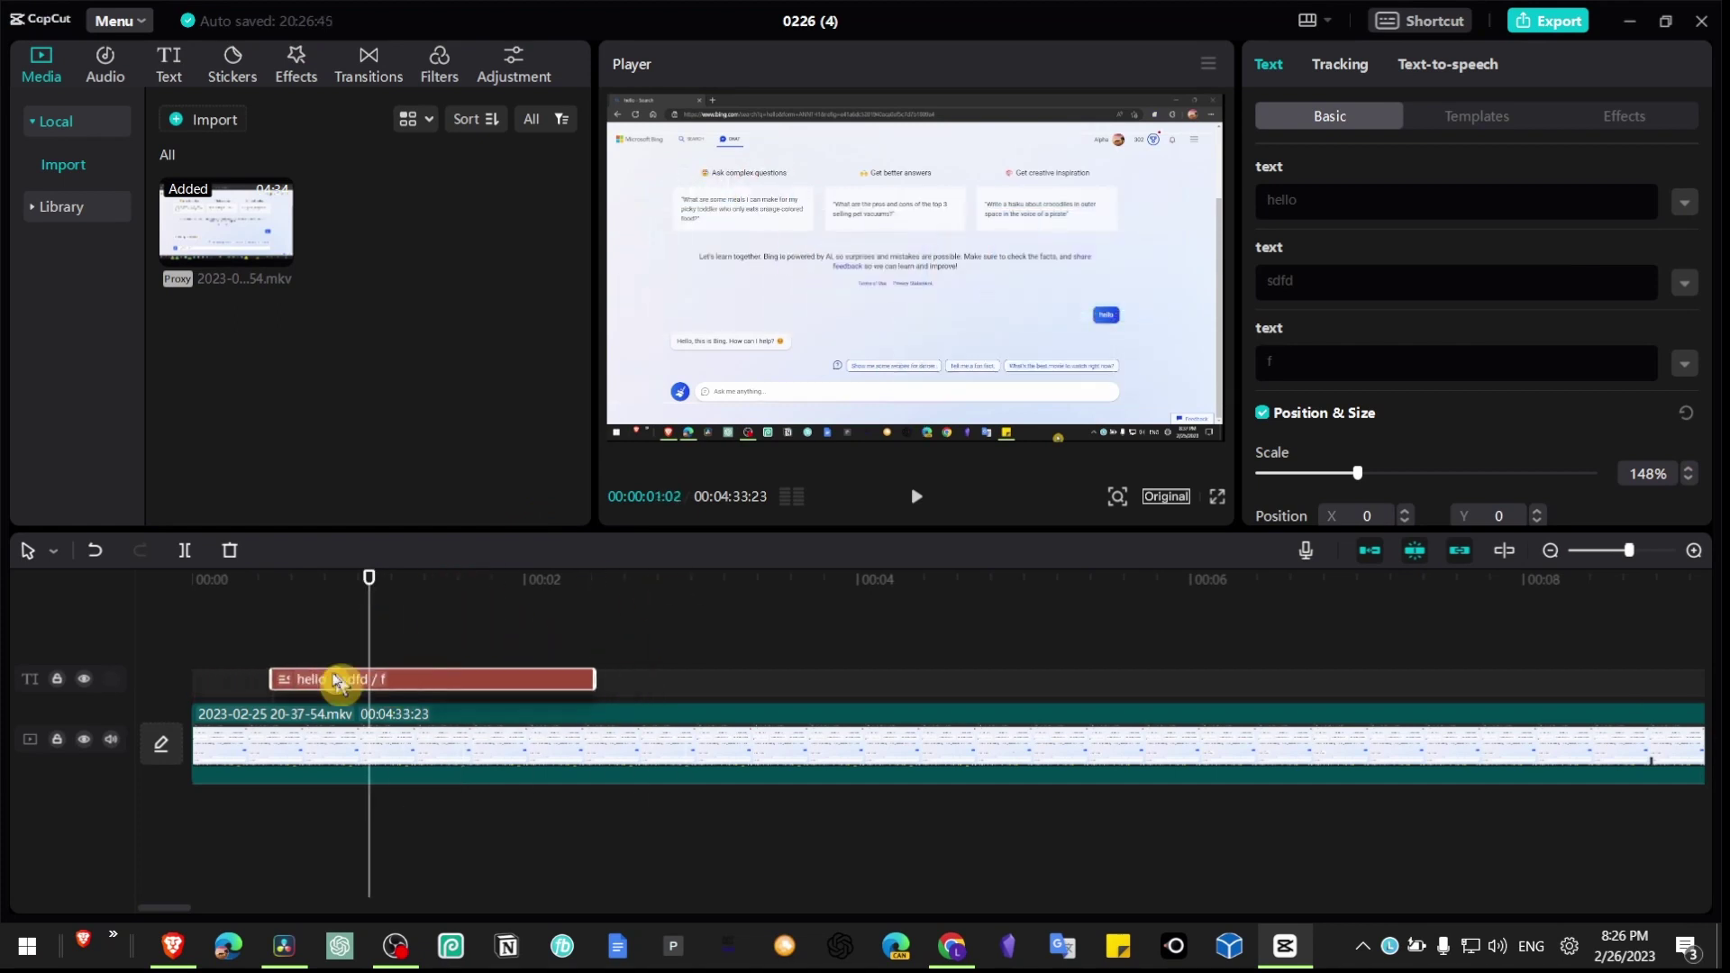
drag(338, 679, 307, 683)
click(227, 609)
drag(184, 612, 435, 615)
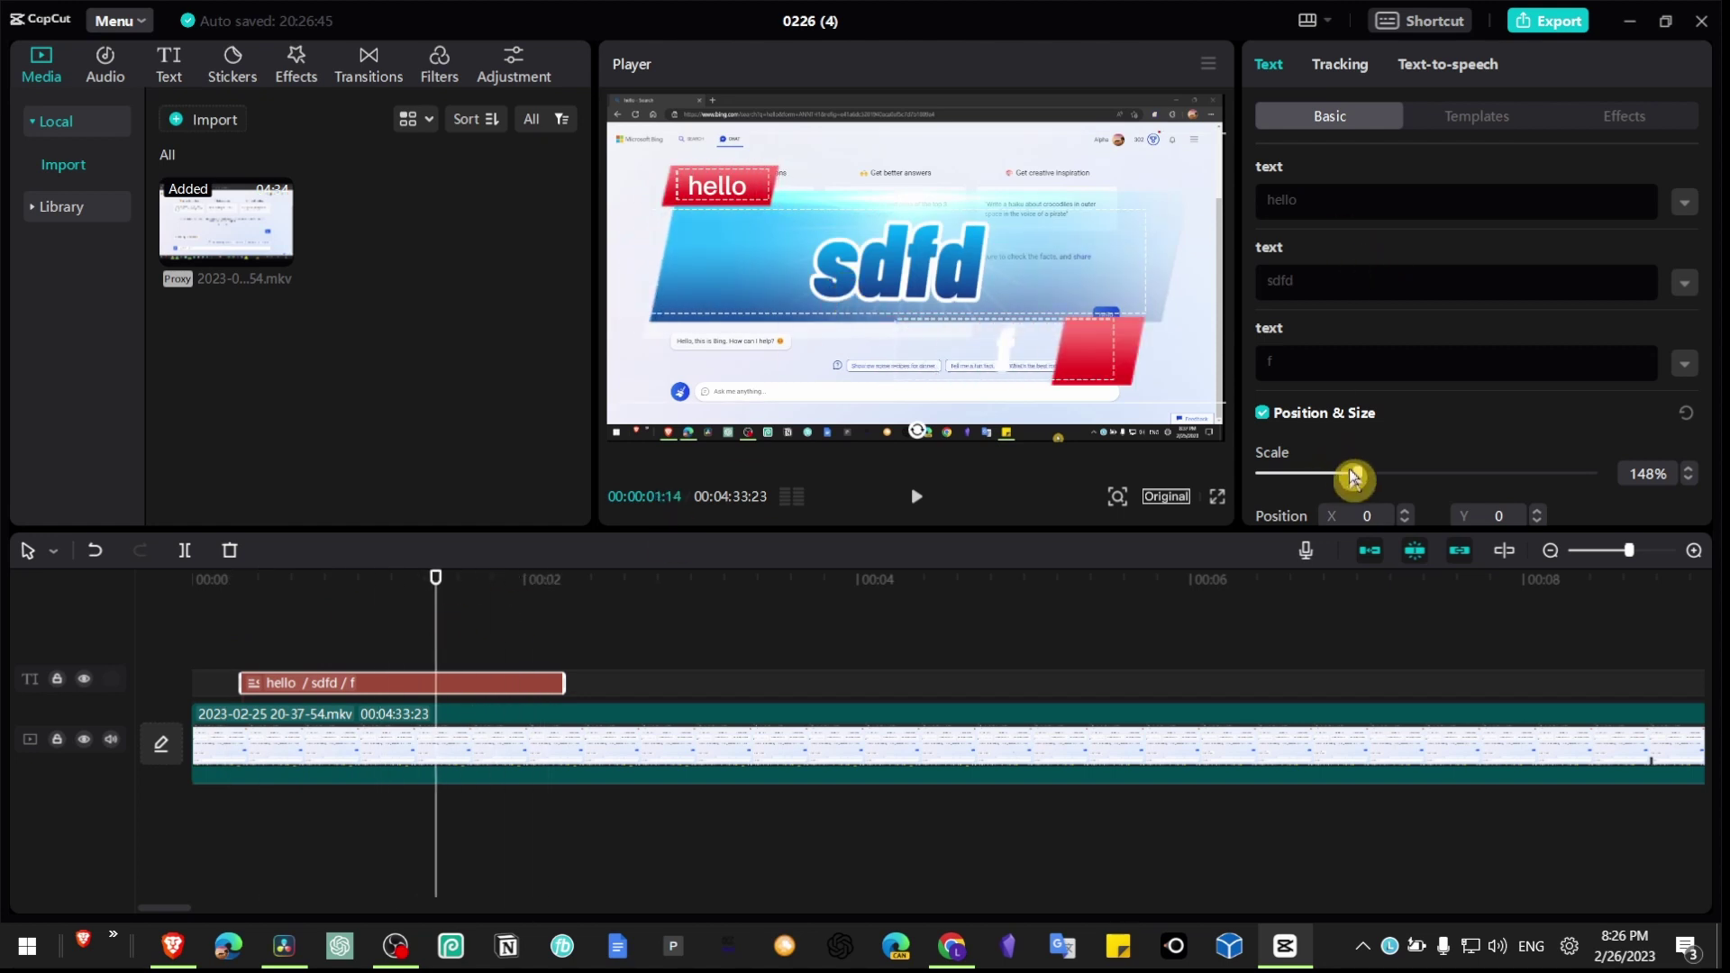
drag(1352, 477, 1334, 485)
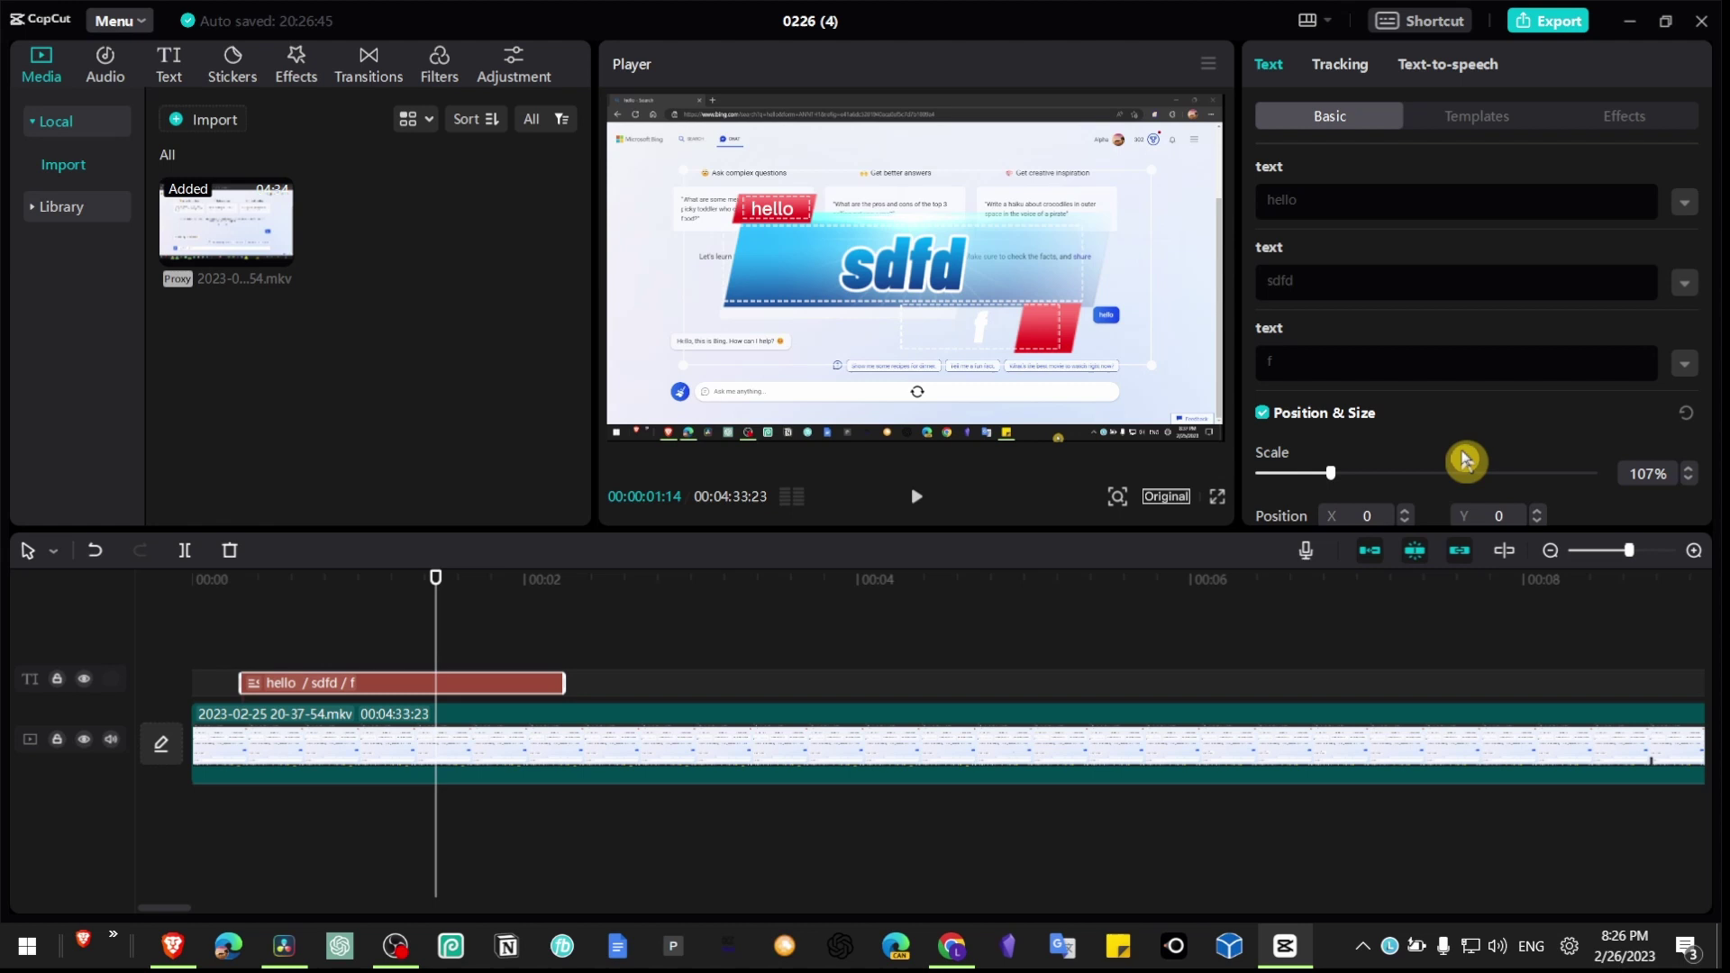
scroll(1456, 449, down, 1)
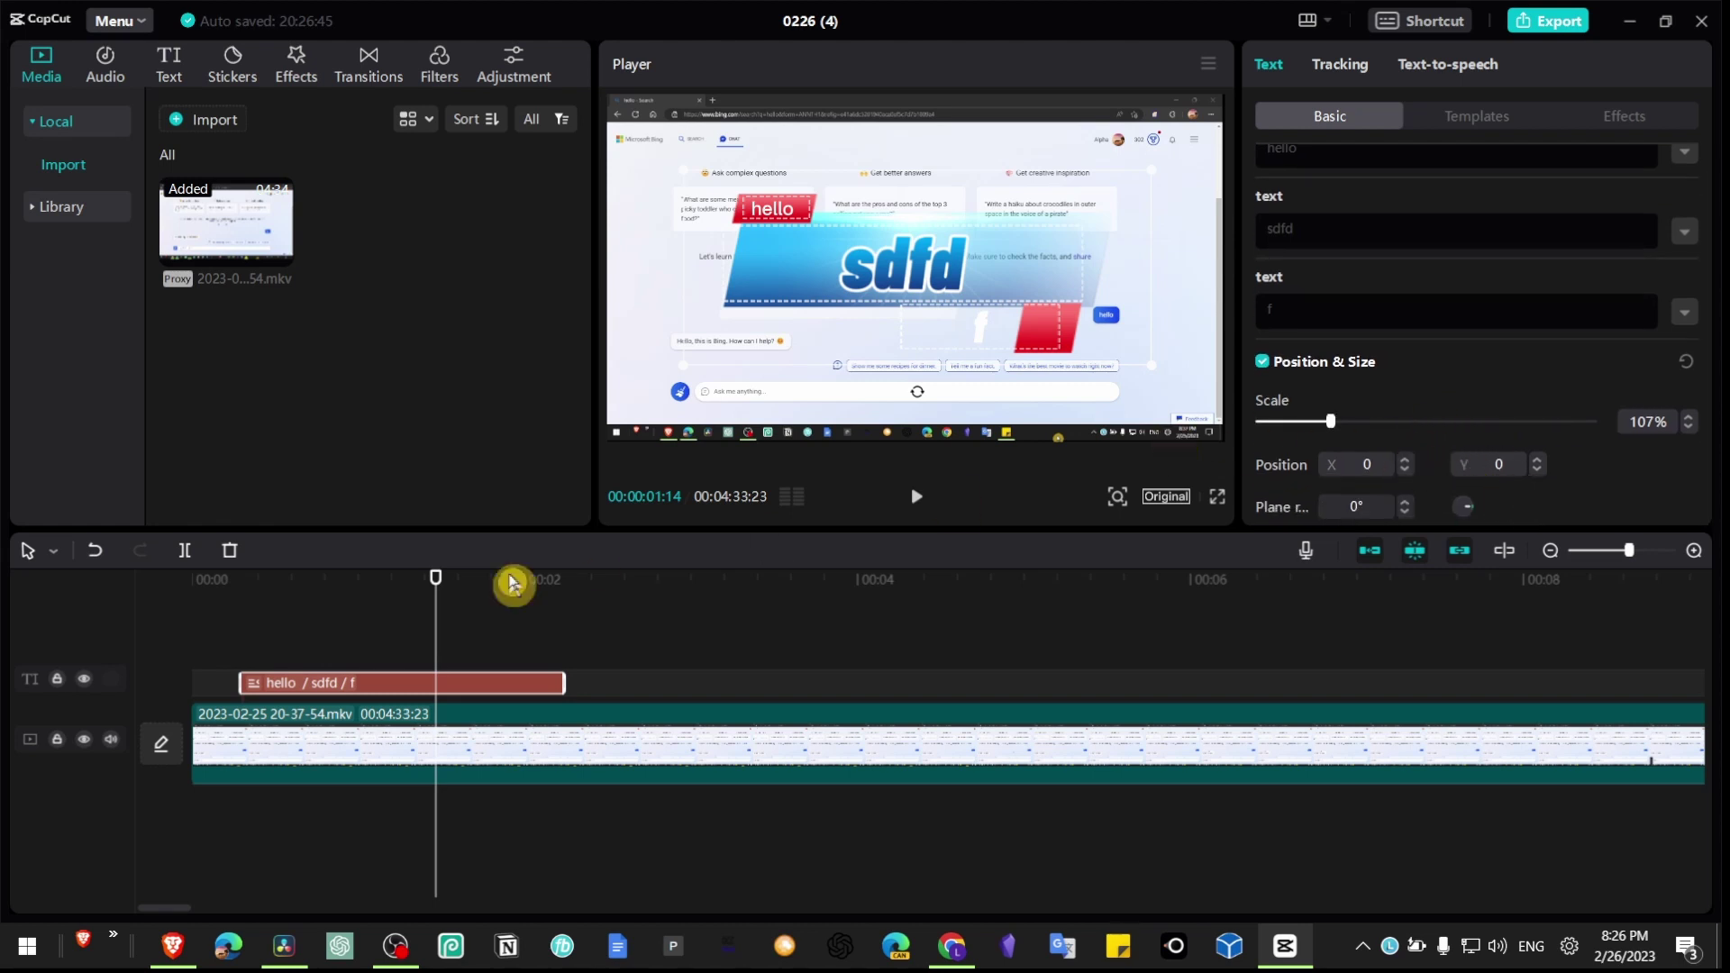
mouse_move(451, 585)
mouse_down()
mouse_move(250, 596)
mouse_move(436, 595)
mouse_up()
Step: Enable Motion tracking for the hello / sdfd / f title and move it toward the video's bottom
click(1337, 77)
click(1422, 63)
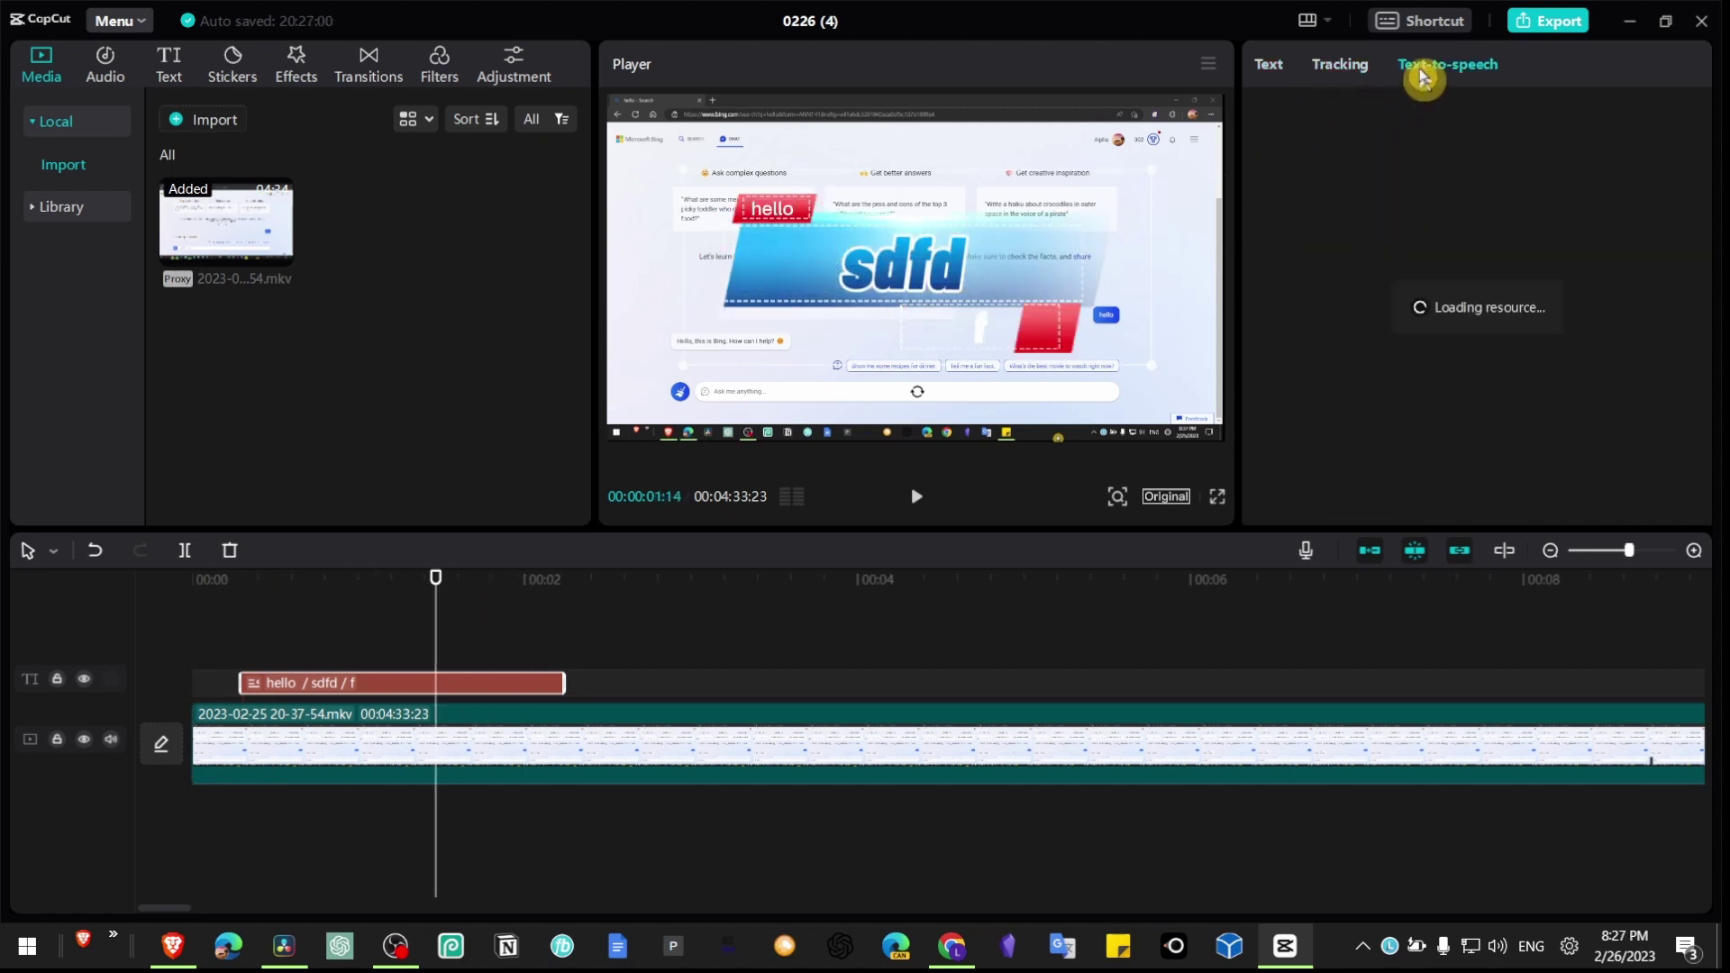
click(1347, 65)
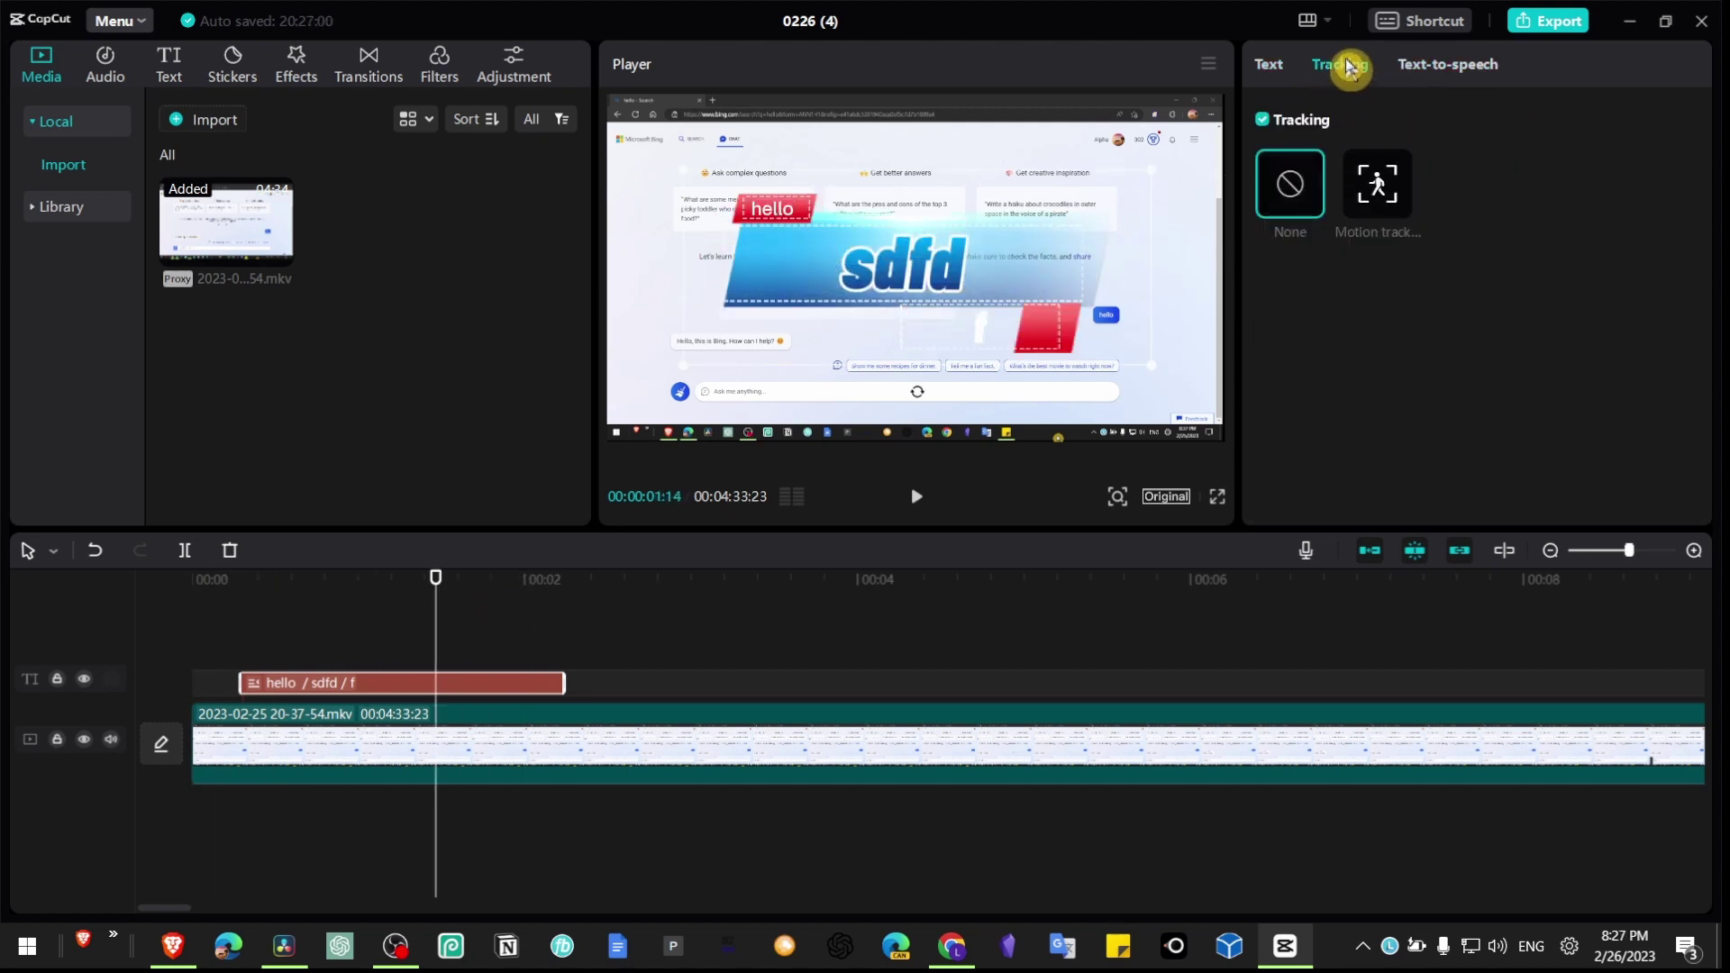
click(1372, 197)
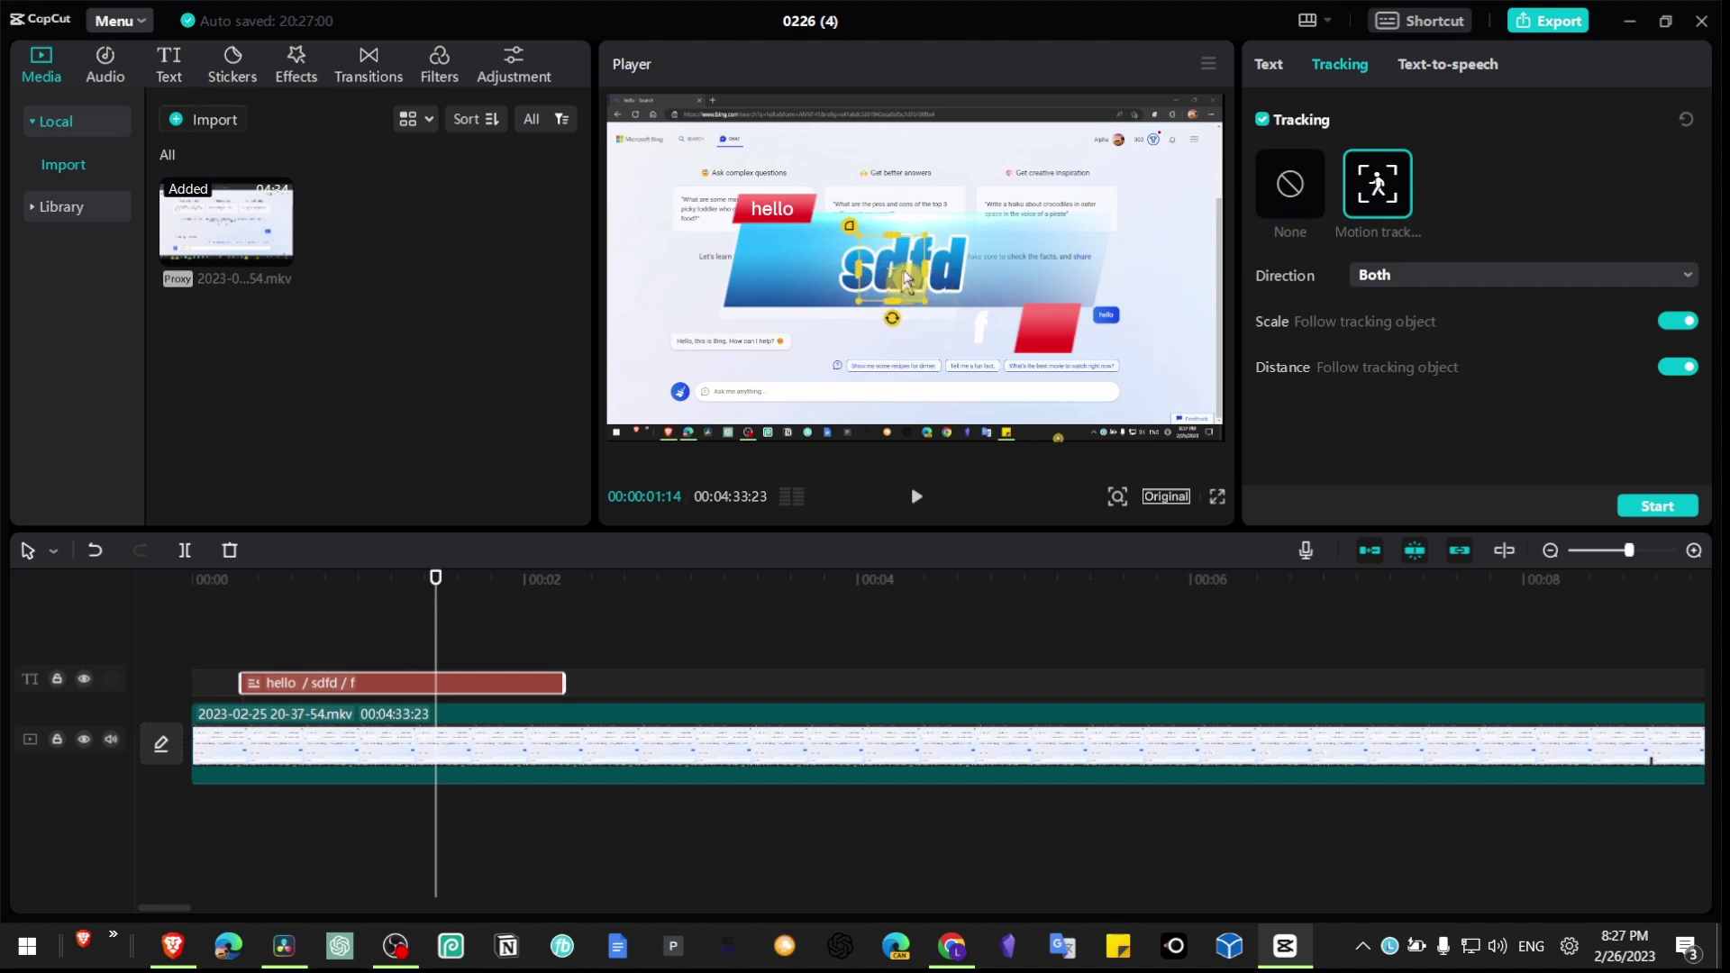
mouse_move(905, 277)
mouse_down()
mouse_move(947, 412)
mouse_move(889, 391)
mouse_up()
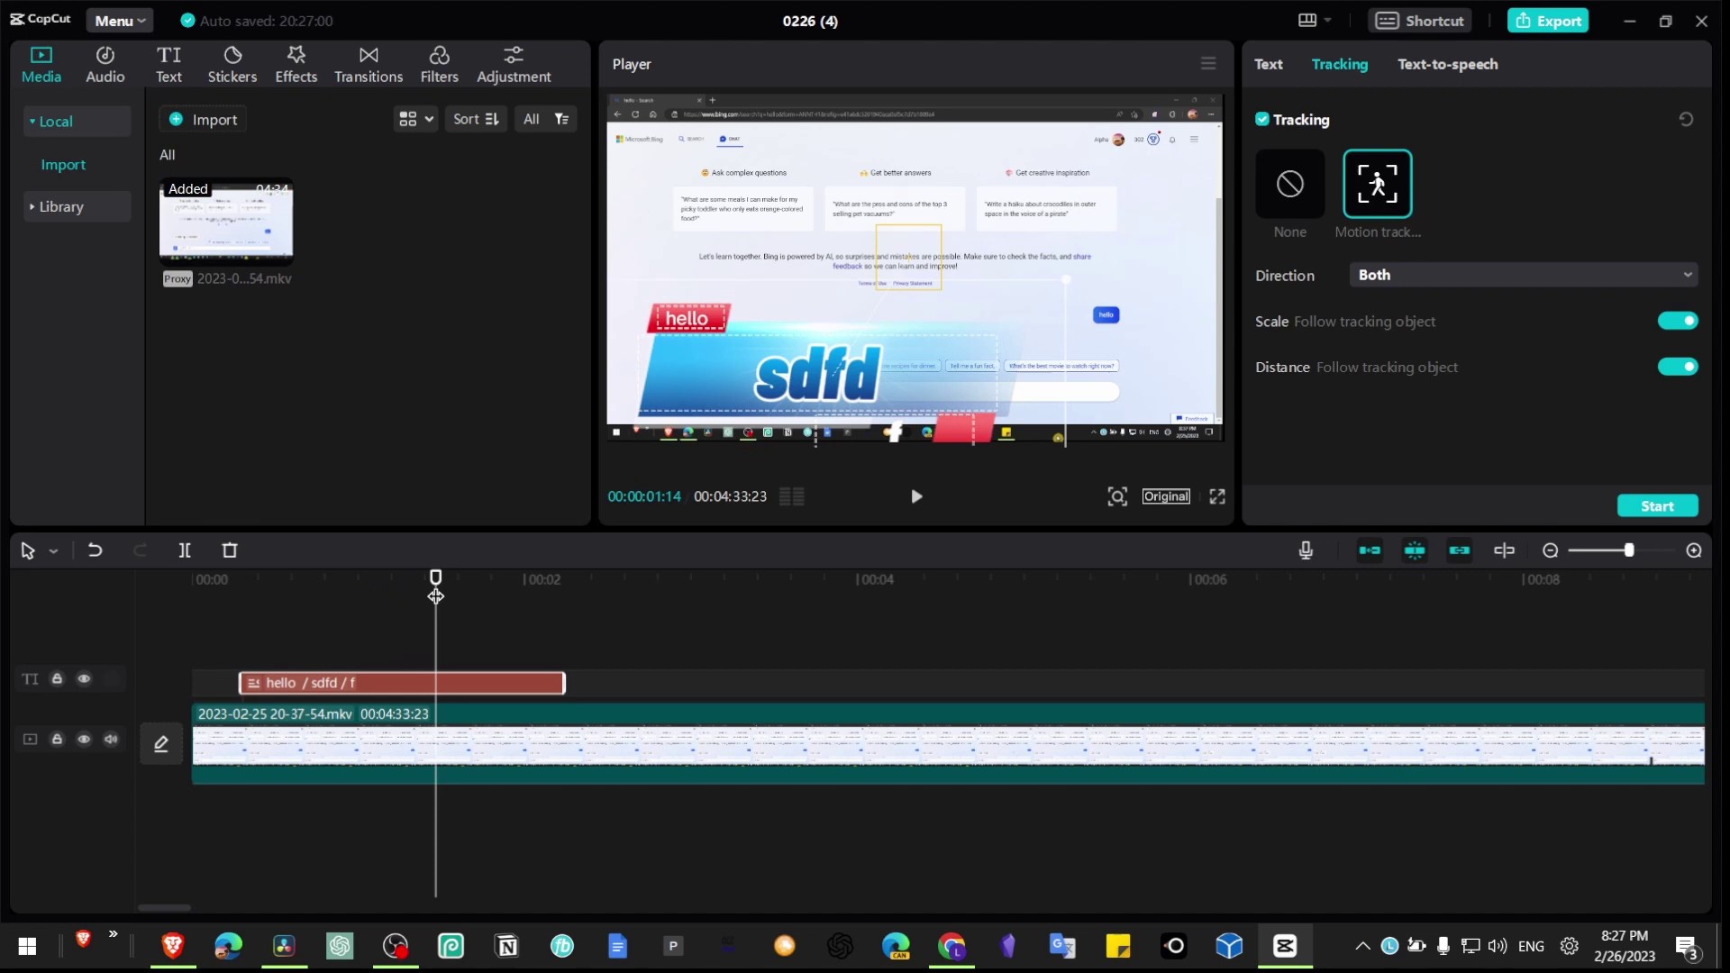
mouse_move(436, 595)
mouse_down()
mouse_move(230, 601)
mouse_move(390, 619)
mouse_up()
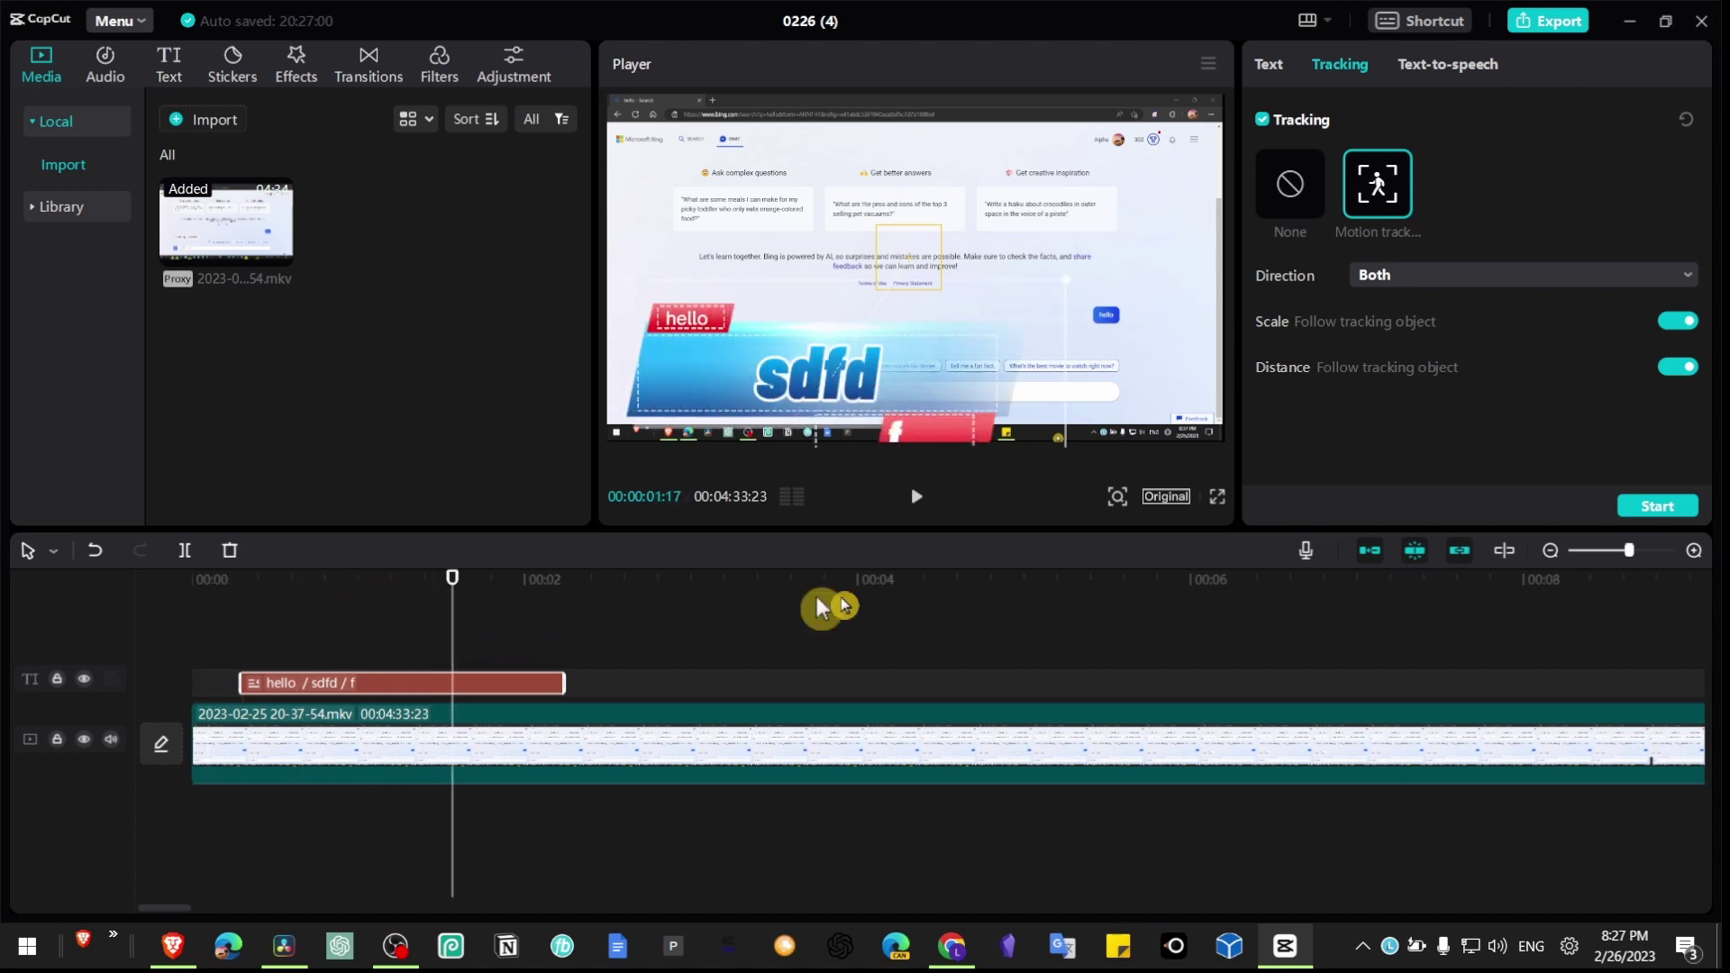